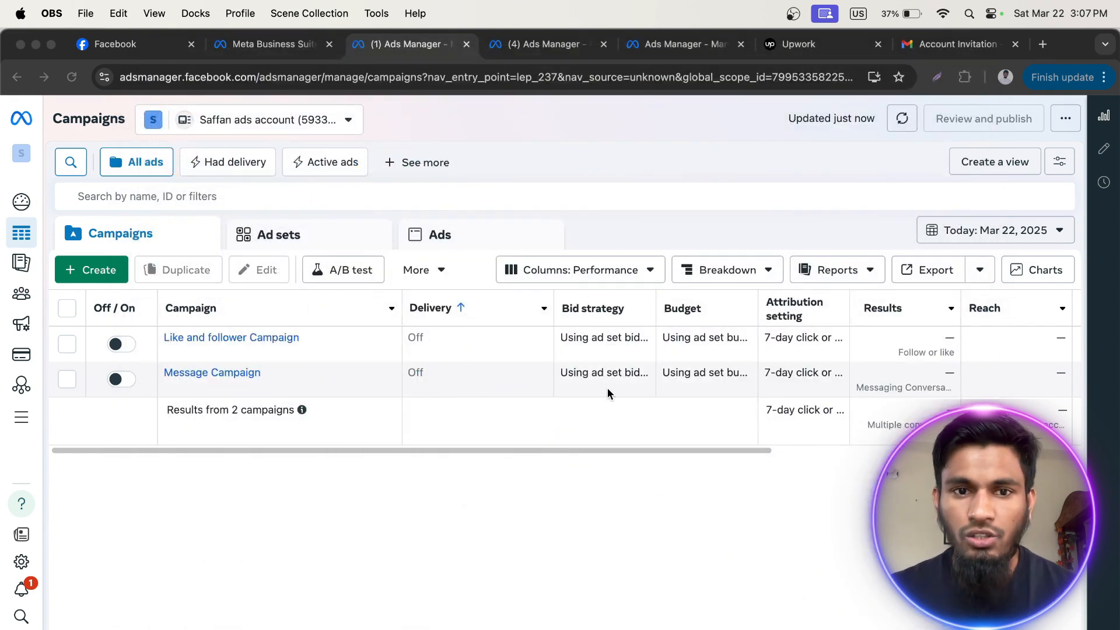
pyautogui.click(583, 452)
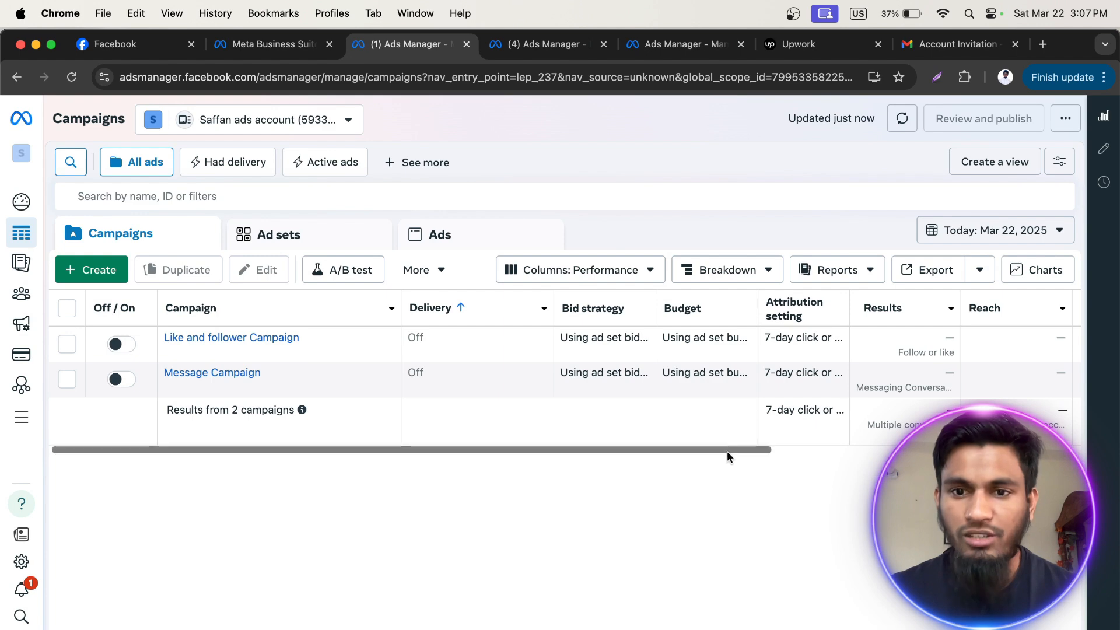
pyautogui.moveTo(727, 451); pyautogui.dragTo(488, 443)
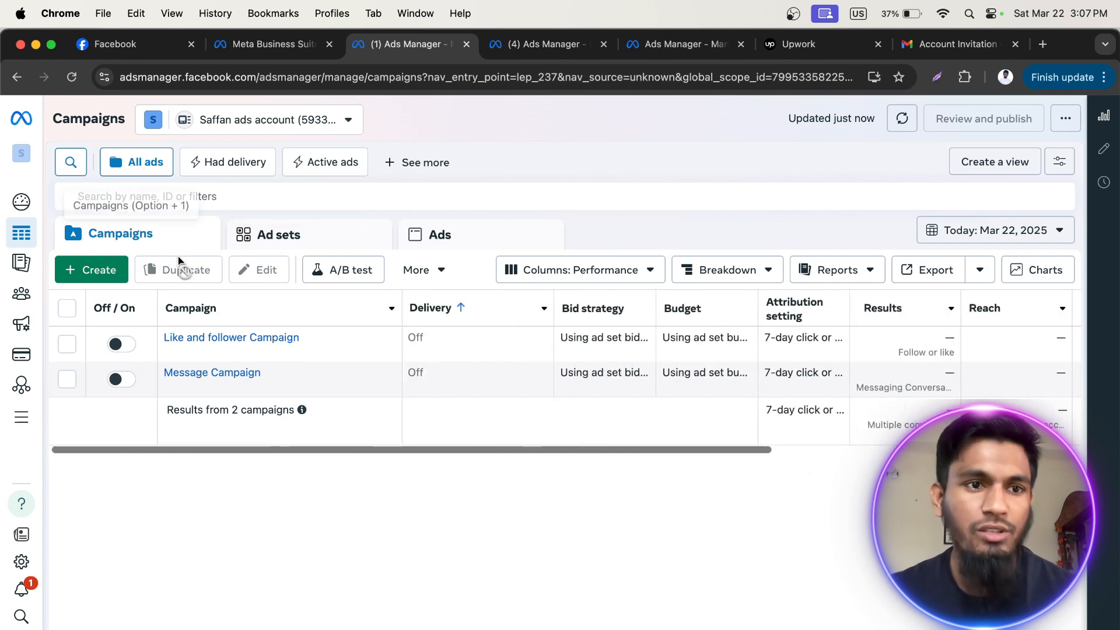
pyautogui.moveTo(22, 234)
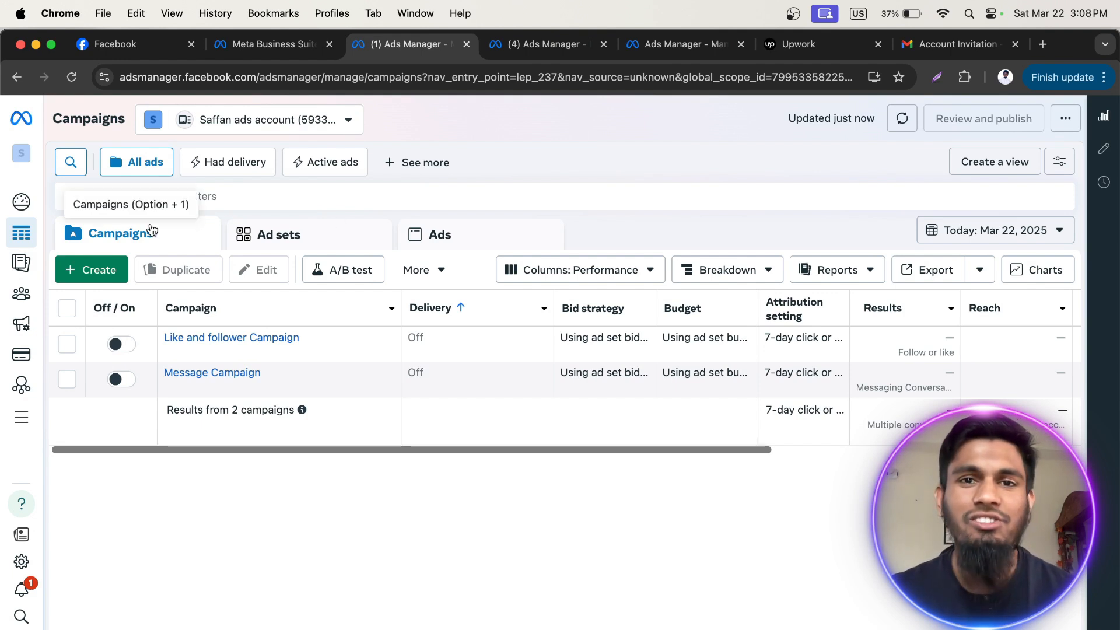
# - View the available campaign search filters, such as Performance, Engagement and Conversions, and close the list without applying any
pyautogui.click(287, 199)
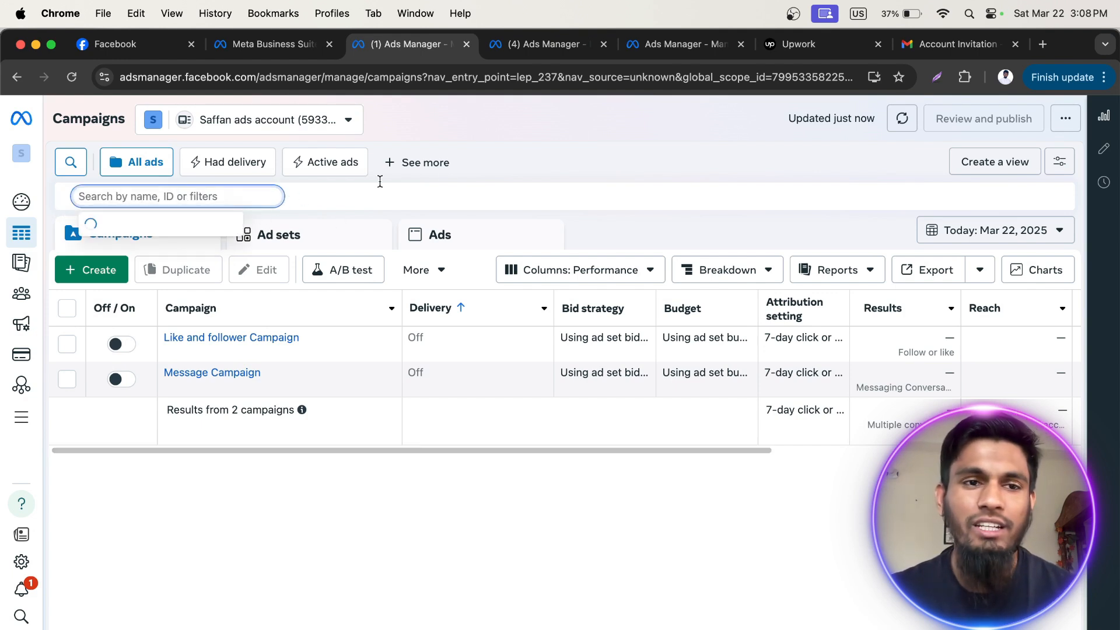
pyautogui.click(515, 156)
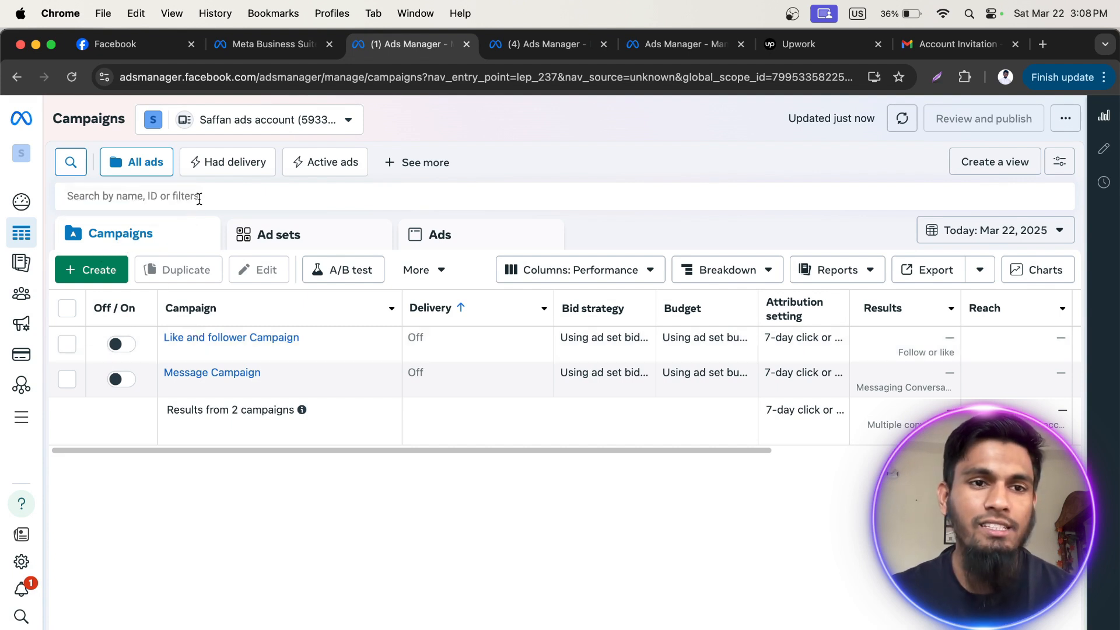
pyautogui.click(348, 196)
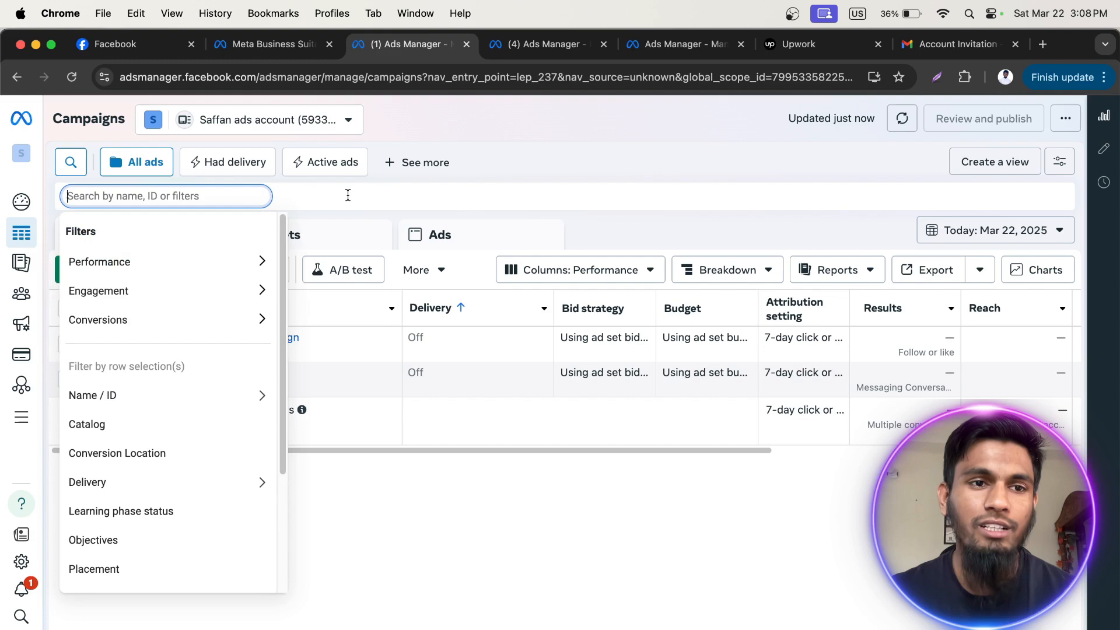
pyautogui.click(519, 137)
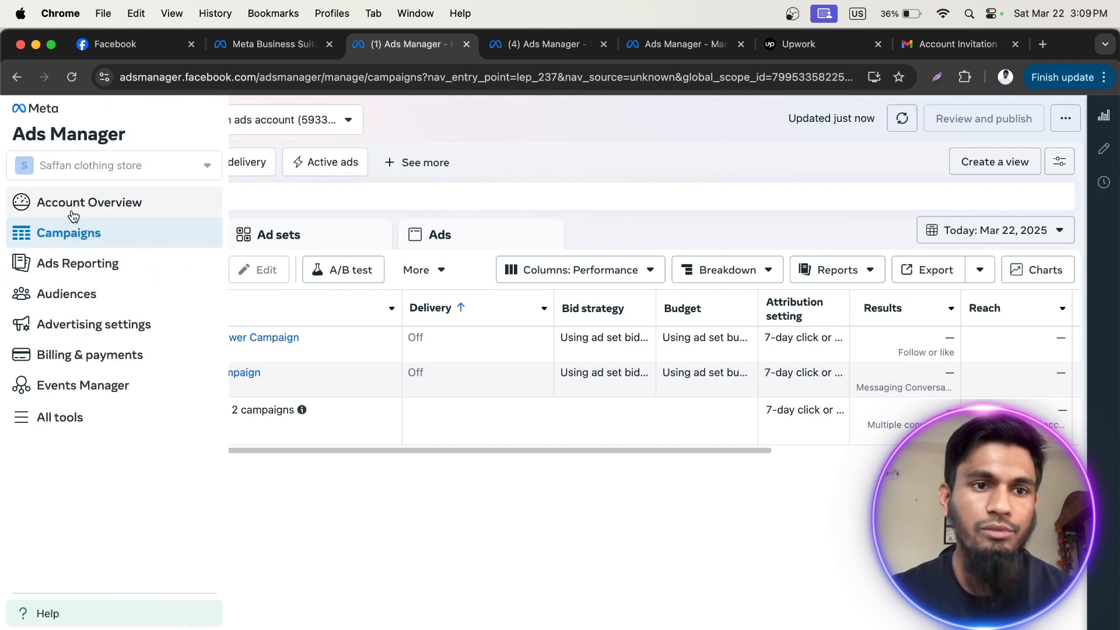
# - Open the Account Overview of the Saffan ads account and look through its sections down to Campaign trends
pyautogui.click(72, 213)
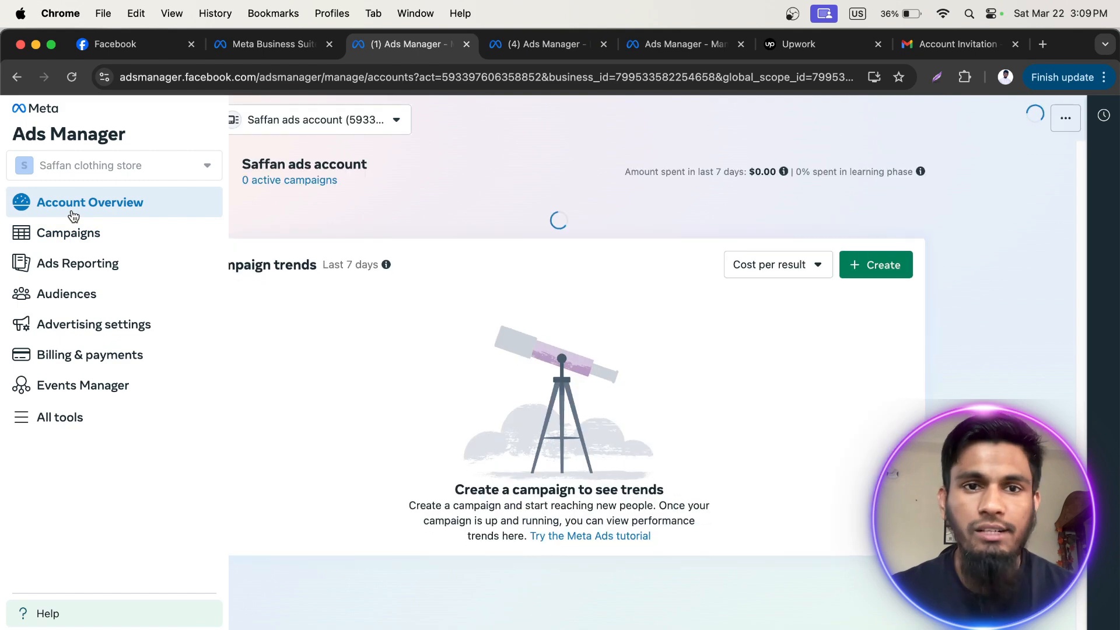
pyautogui.scroll(-7, 513, 190)
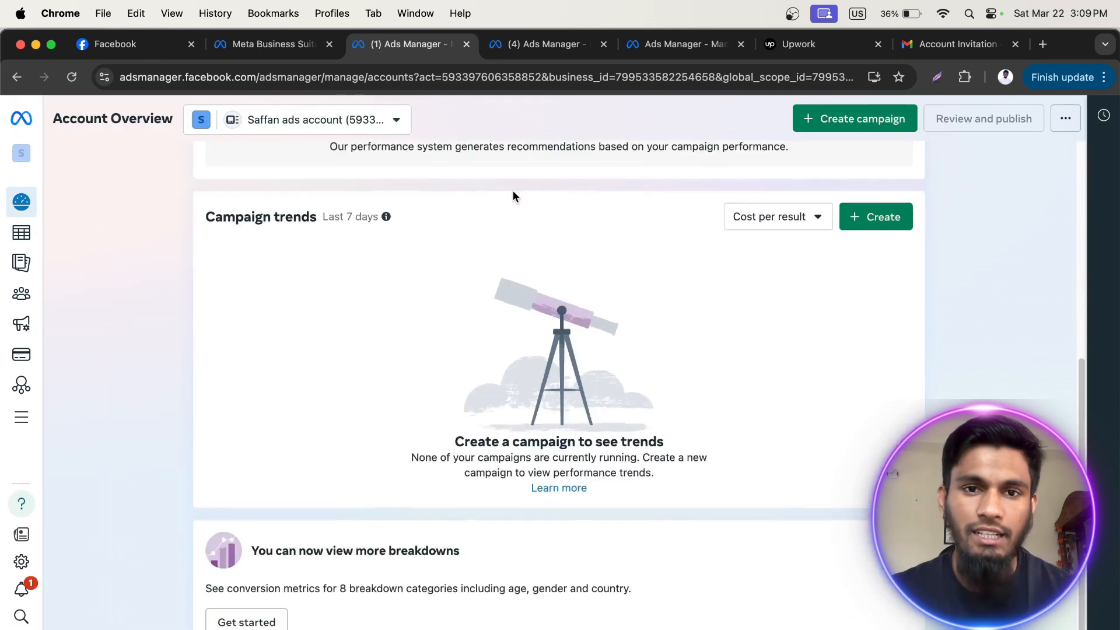
pyautogui.scroll(7, 513, 190)
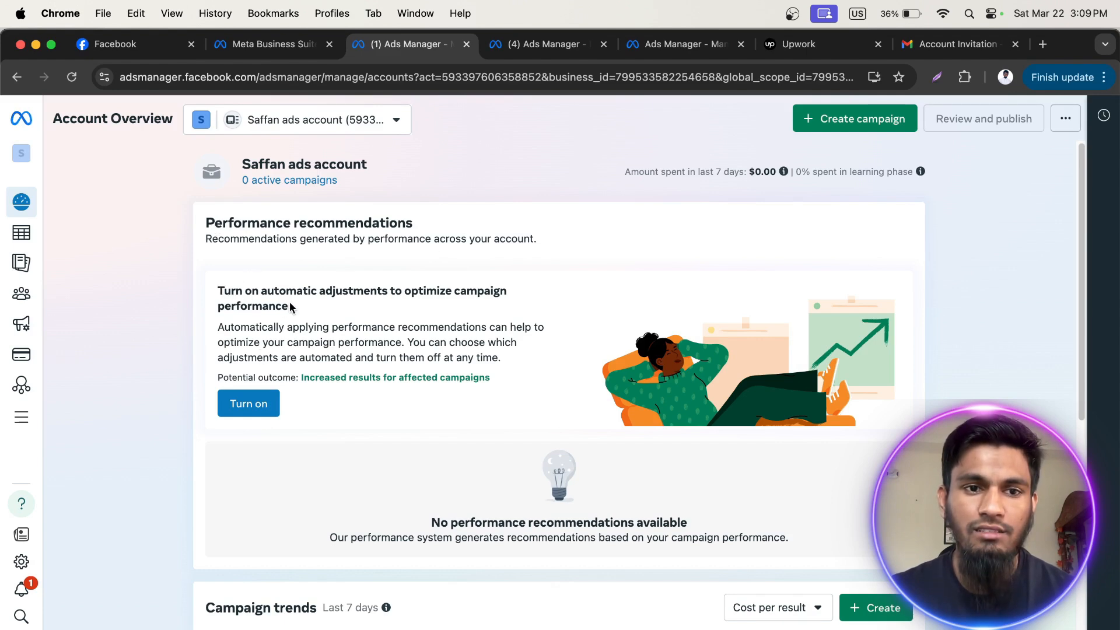
# - Examine the Performance recommendations section and its offer to turn on automatic adjustments
pyautogui.moveTo(288, 306); pyautogui.dragTo(212, 281)
pyautogui.click(240, 255)
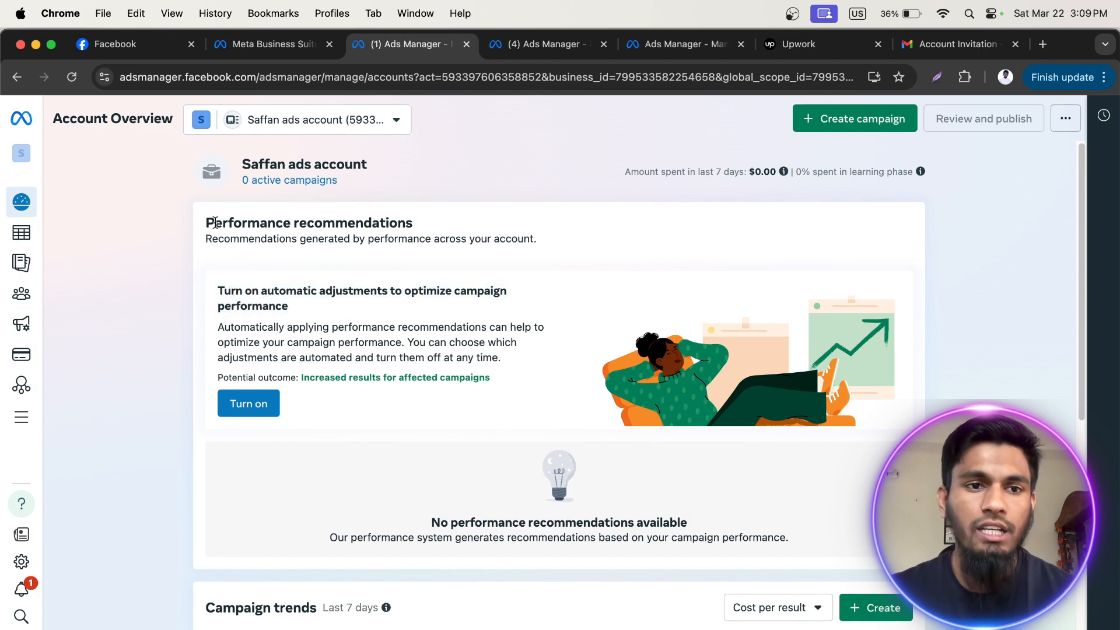
pyautogui.moveTo(209, 221); pyautogui.dragTo(430, 227)
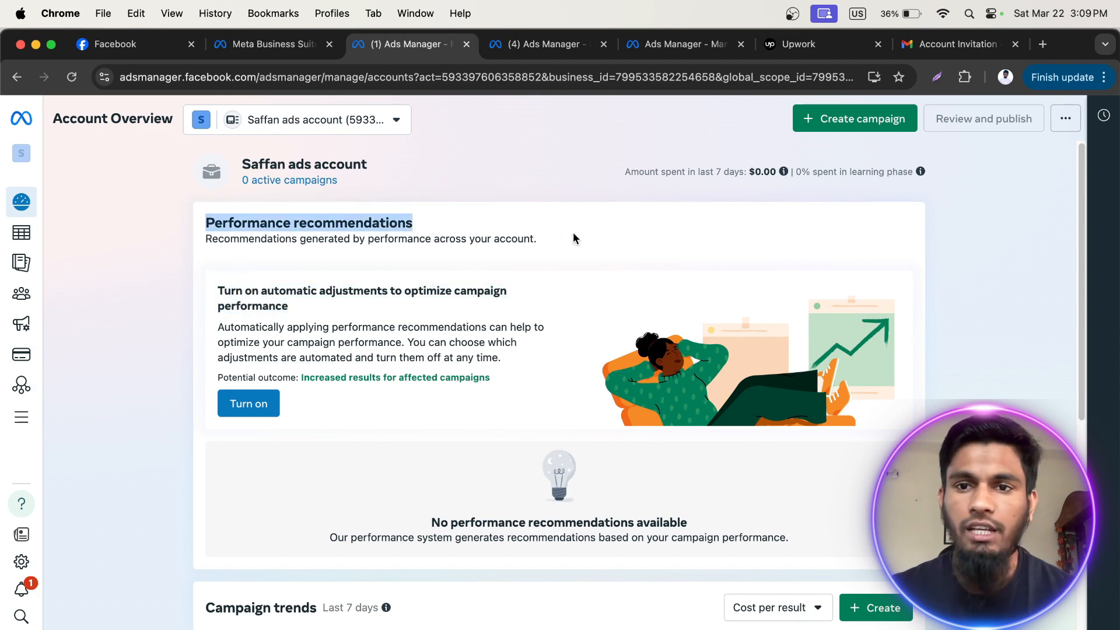
pyautogui.click(383, 268)
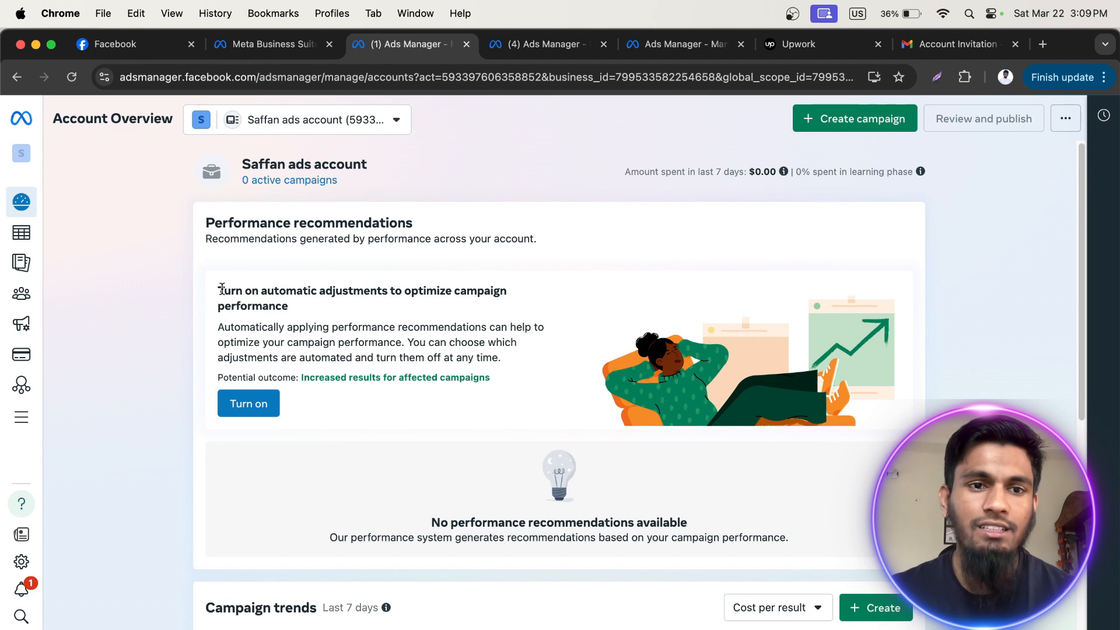
pyautogui.moveTo(222, 288)
pyautogui.mouseDown()
pyautogui.moveTo(421, 296)
pyautogui.moveTo(300, 310)
pyautogui.moveTo(204, 292)
pyautogui.mouseUp()
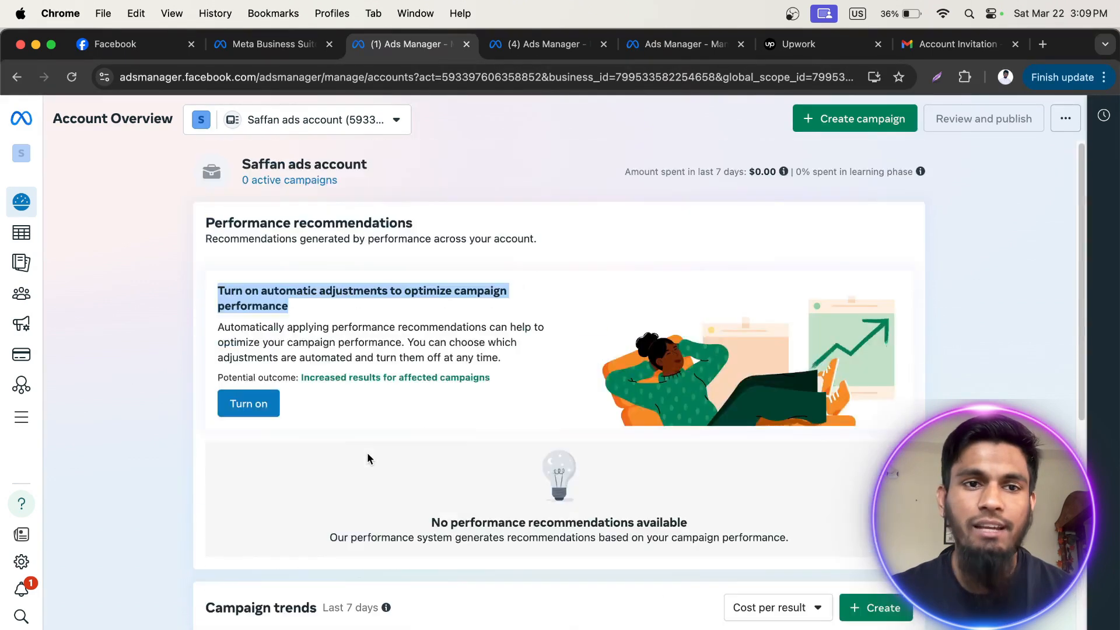
pyautogui.click(292, 338)
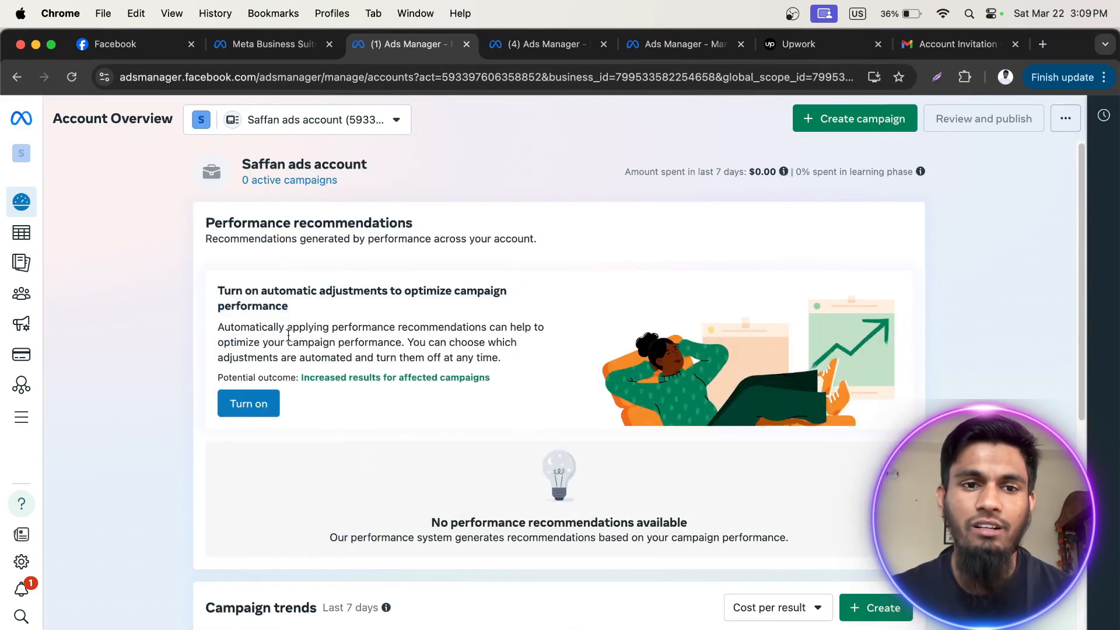
pyautogui.moveTo(224, 292); pyautogui.dragTo(403, 340)
pyautogui.click(544, 352)
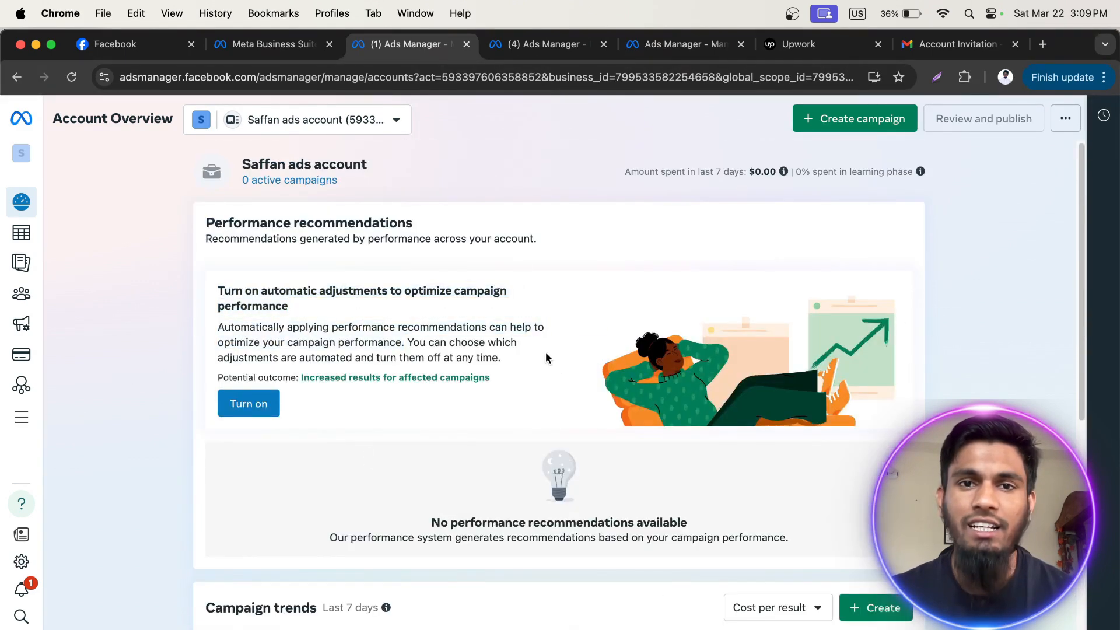
# - Switch to the Fame Edu Consultancy account overview and examine its Performance recommendations section
pyautogui.click(692, 44)
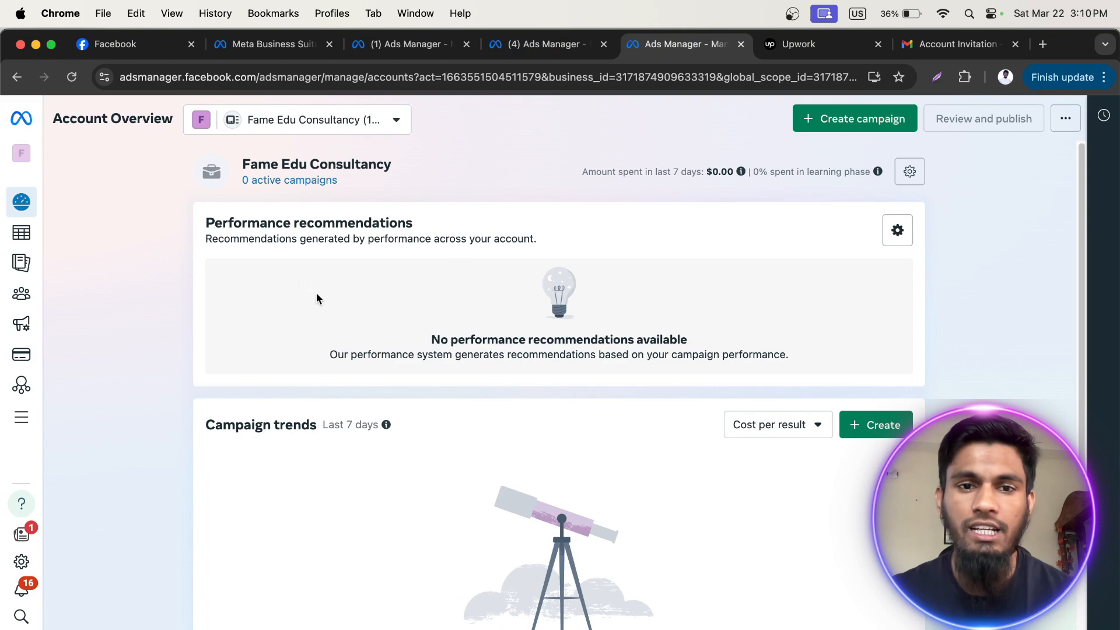
pyautogui.moveTo(431, 338); pyautogui.dragTo(790, 360)
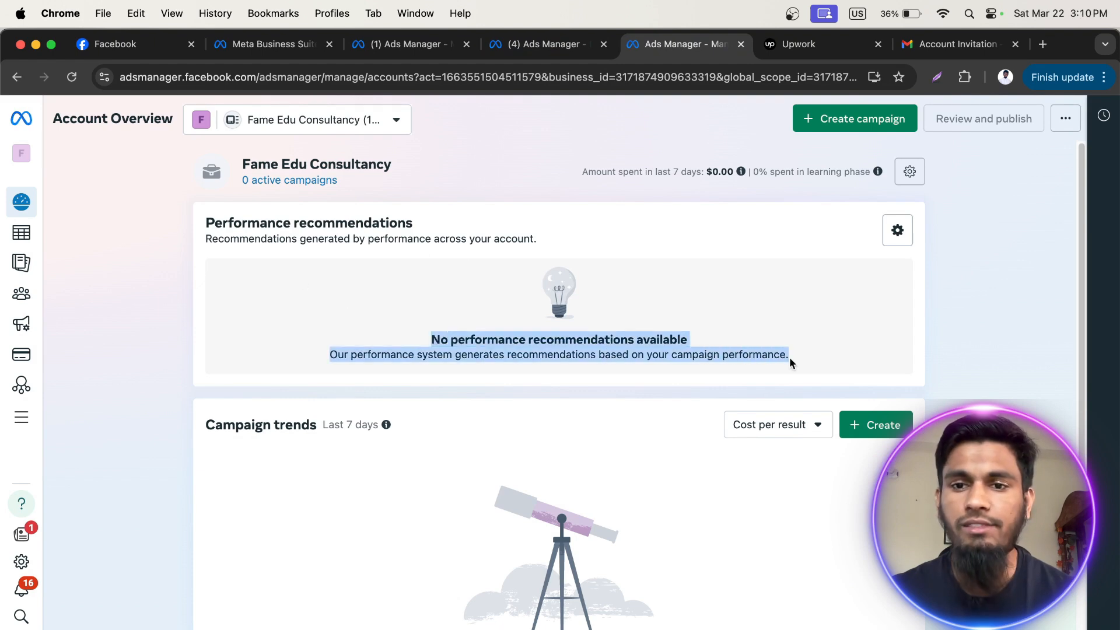
pyautogui.click(347, 311)
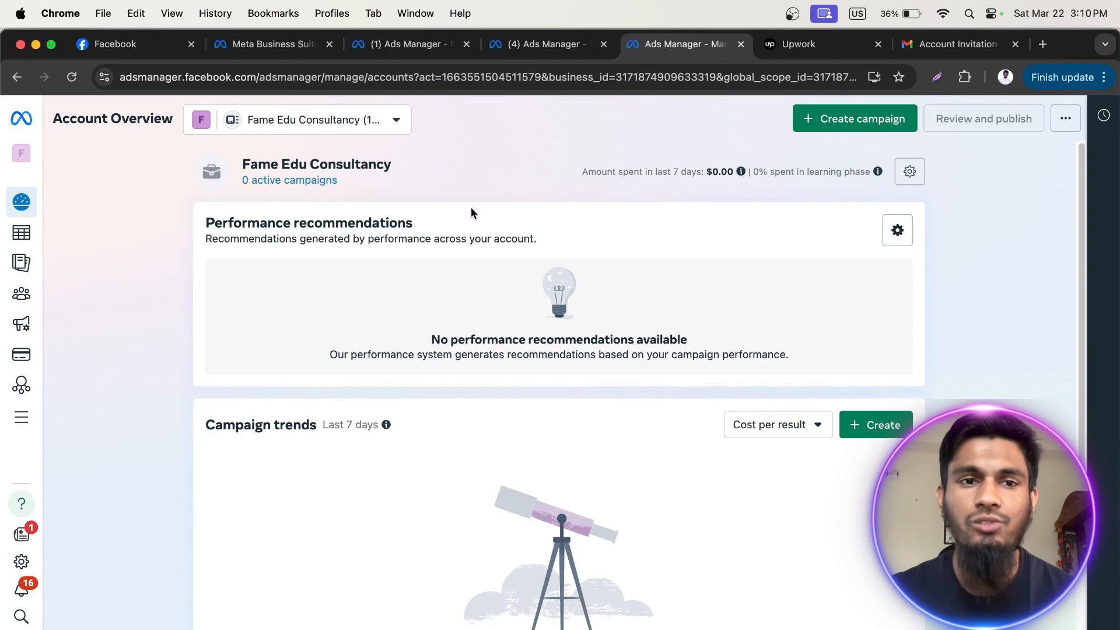
pyautogui.scroll(-1, 628, 224)
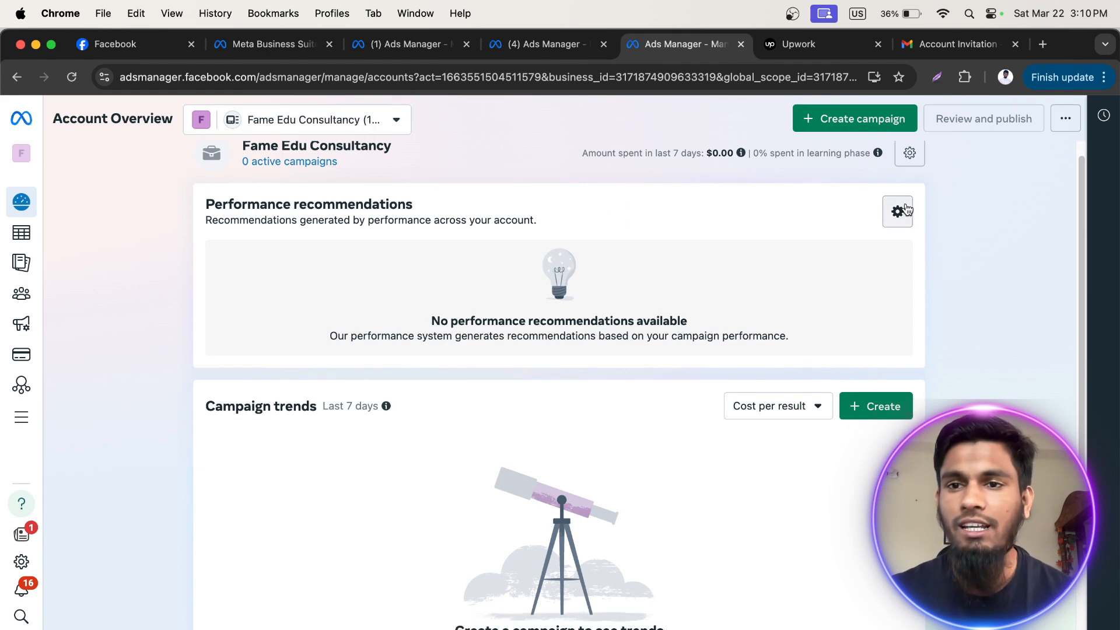
pyautogui.scroll(1, 903, 211)
# - Open the automatic adjustments settings for Fame Edu Consultancy and review every category from Campaign structure to Spend and schedule
pyautogui.click(892, 232)
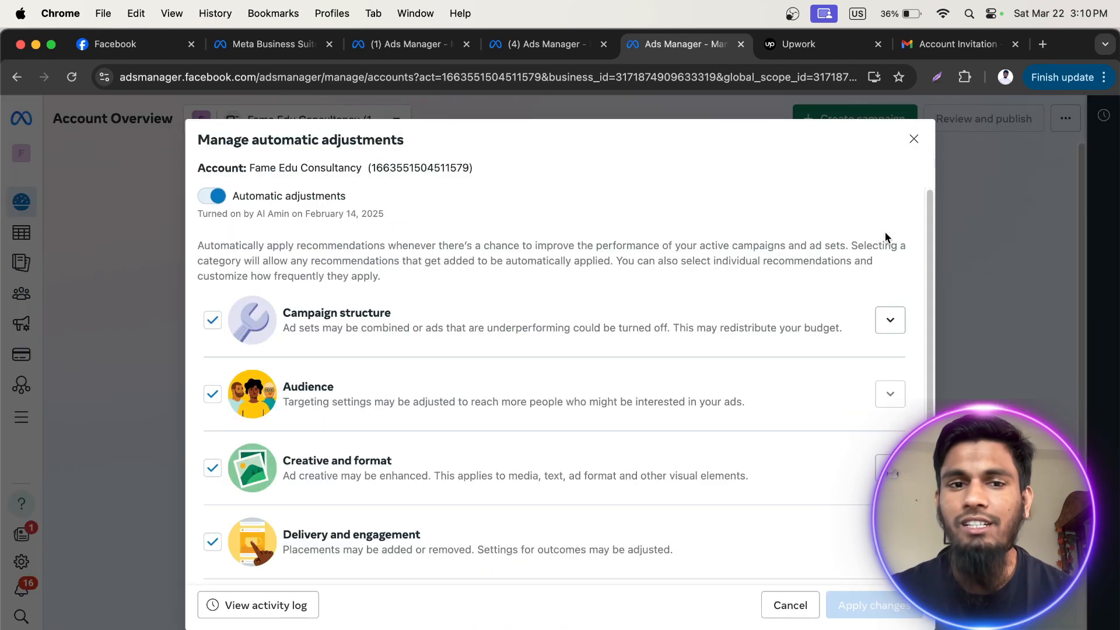
pyautogui.moveTo(232, 195); pyautogui.dragTo(389, 208)
pyautogui.click(432, 208)
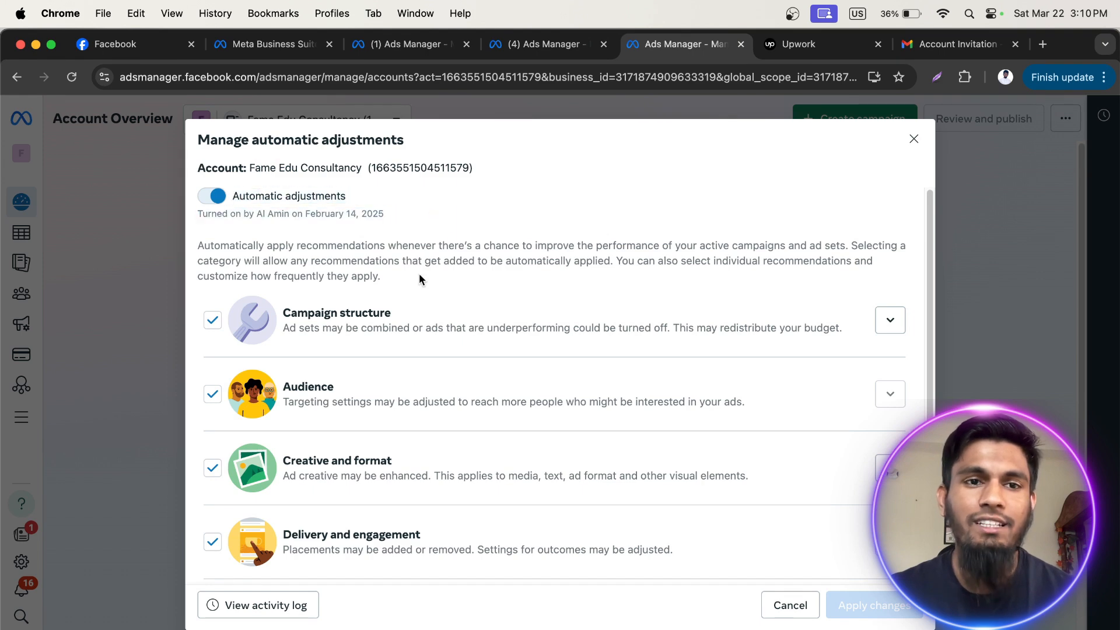
pyautogui.scroll(-3, 419, 273)
pyautogui.scroll(3, 279, 236)
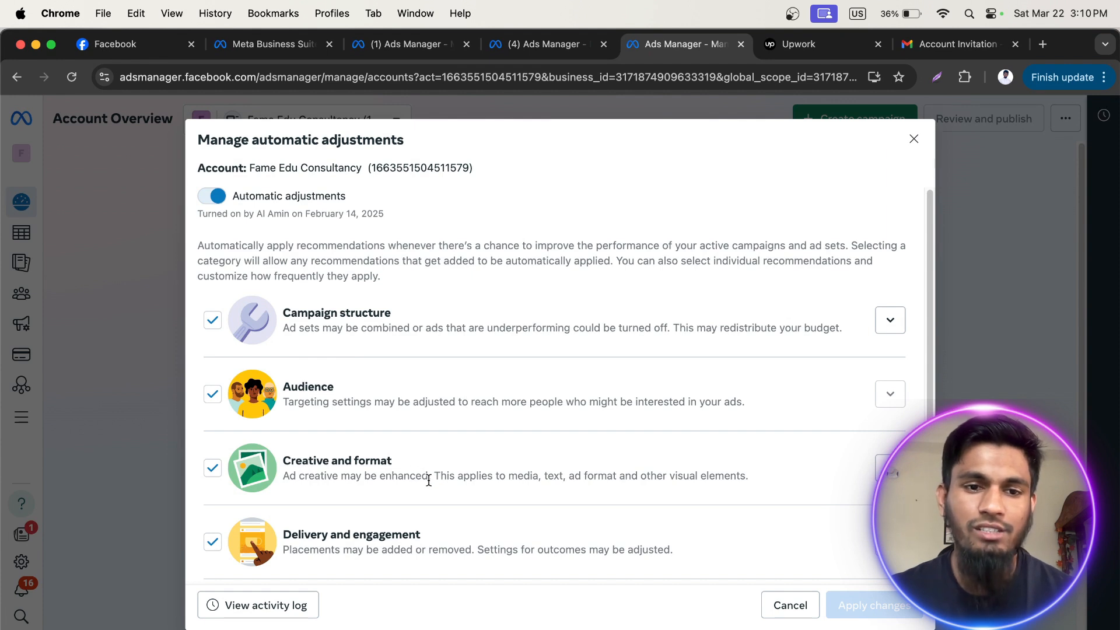
pyautogui.scroll(-3, 386, 502)
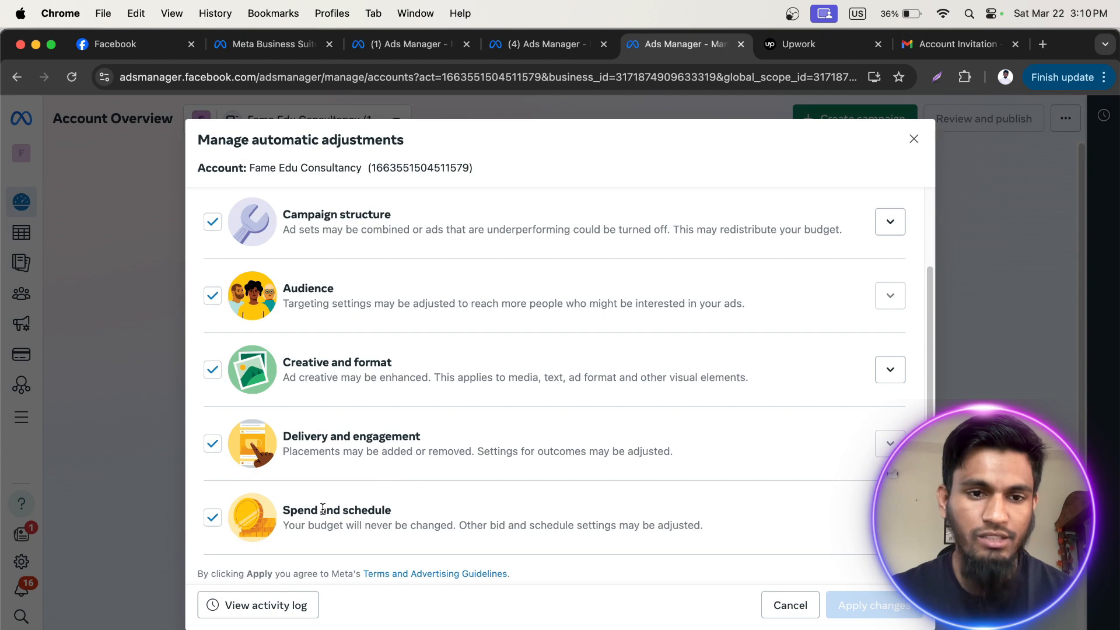
pyautogui.scroll(-1, 348, 521)
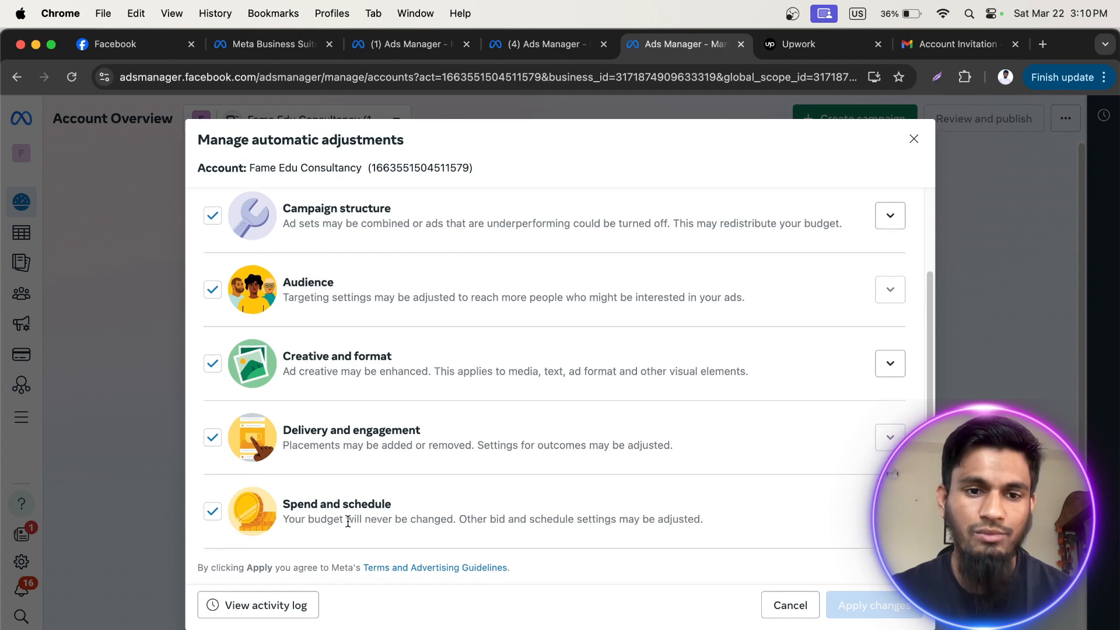
pyautogui.scroll(3, 436, 482)
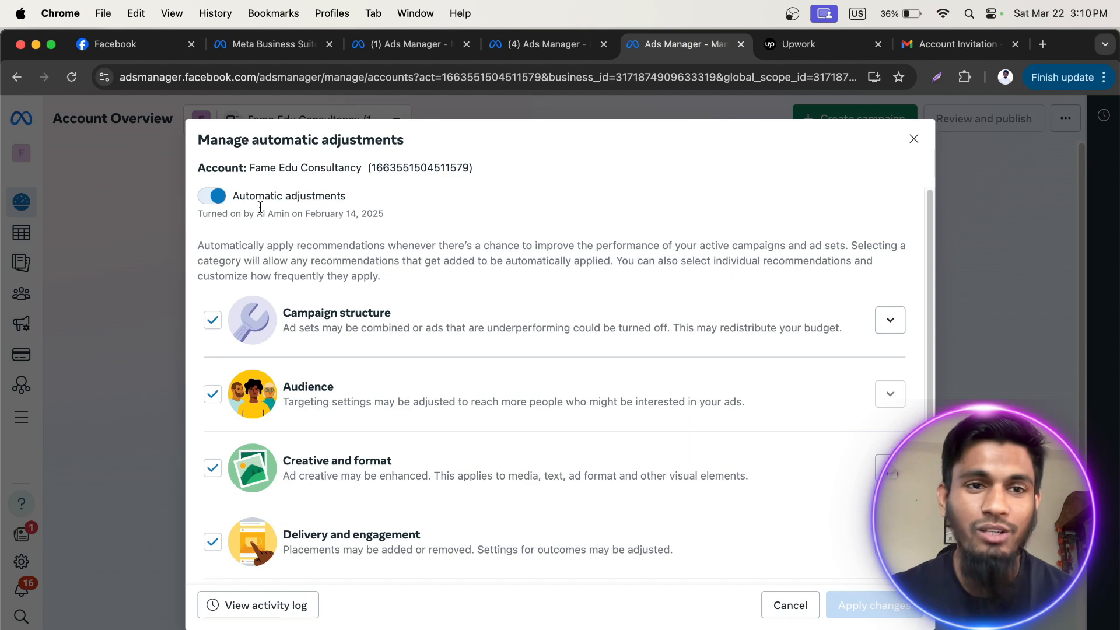
# - Turn off automatic adjustments for the Fame Edu Consultancy account and apply the changes
pyautogui.click(221, 200)
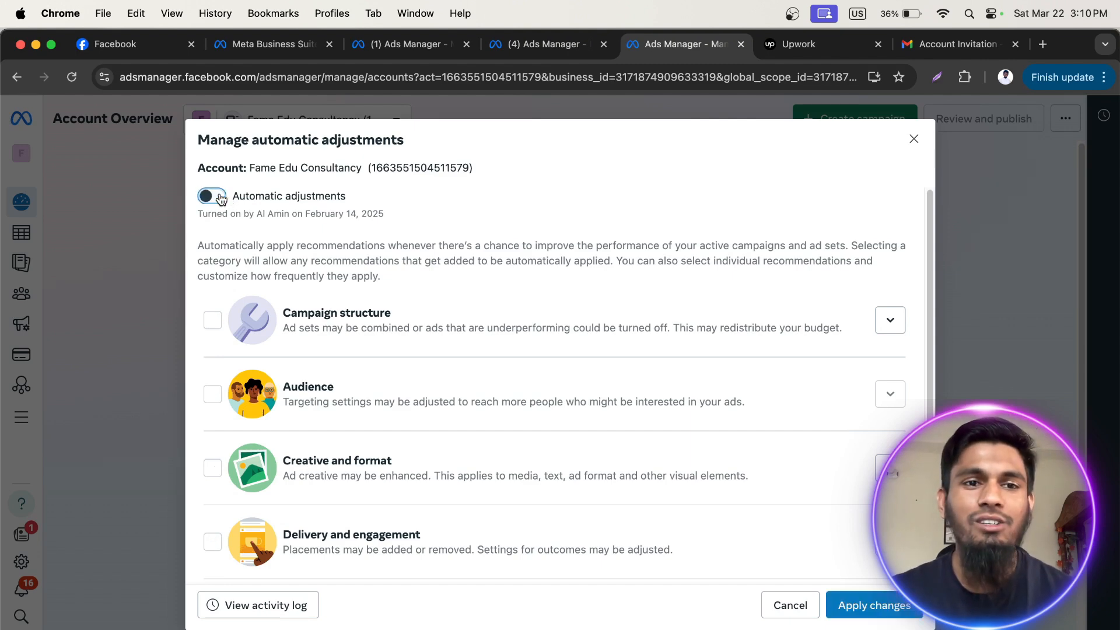
pyautogui.click(221, 199)
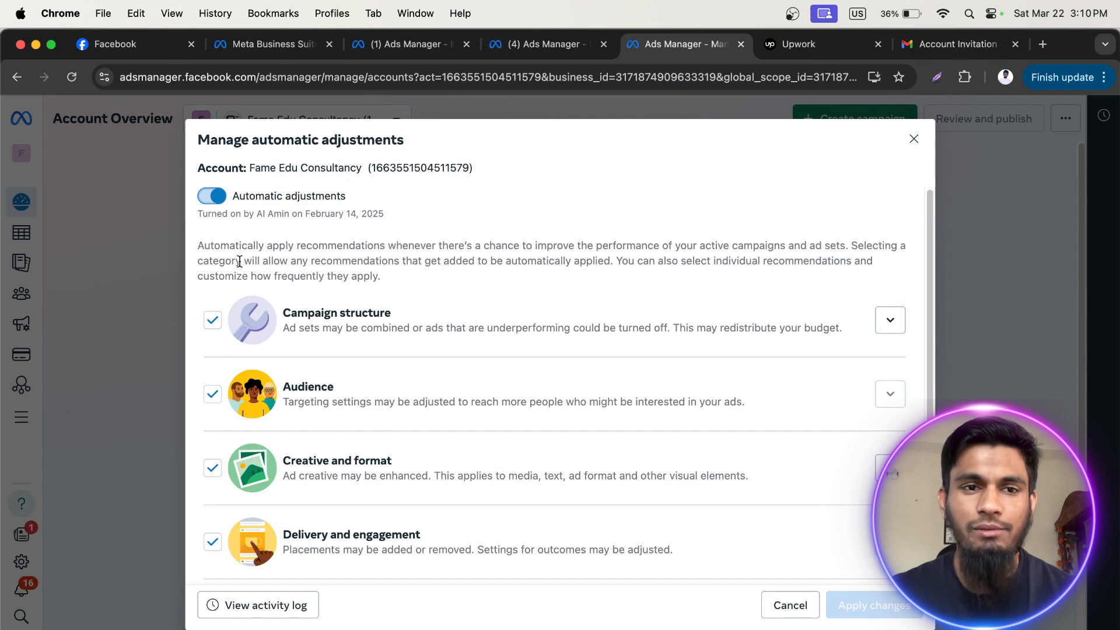
pyautogui.click(211, 204)
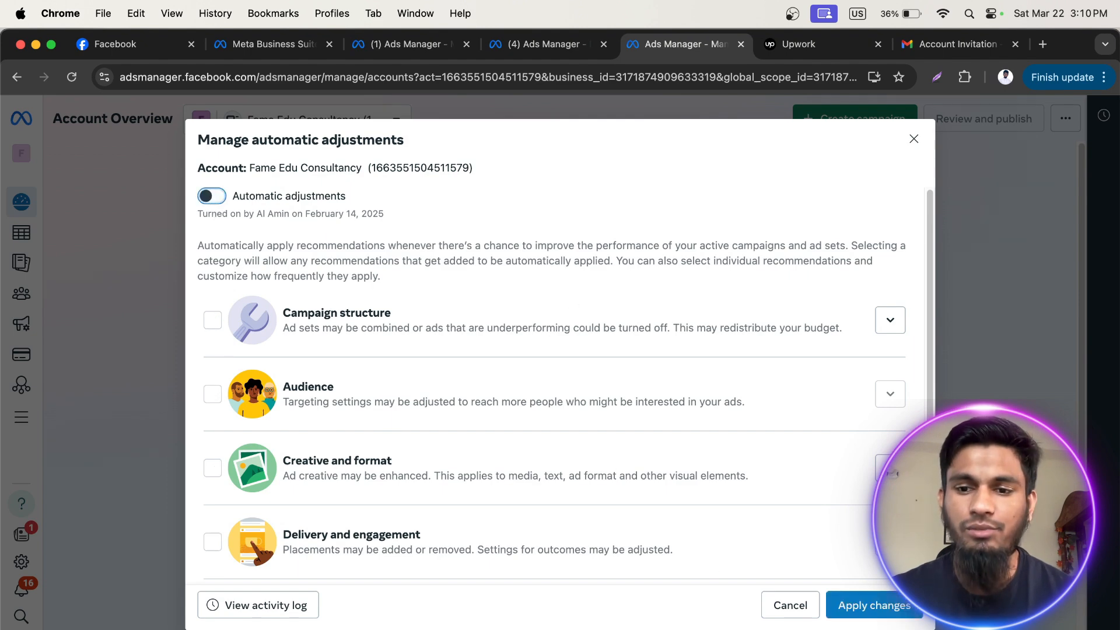
pyautogui.click(871, 619)
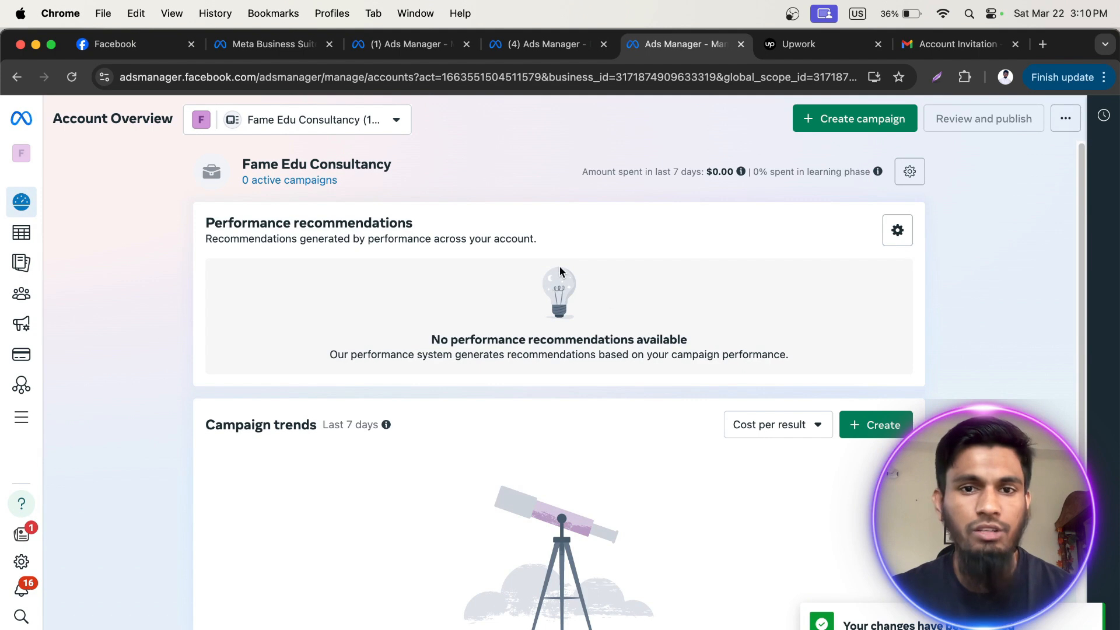
# - Switch to the Lockdown 7 years upward offer account overview and examine its Opportunity score, latest results and campaign trends
pyautogui.click(546, 44)
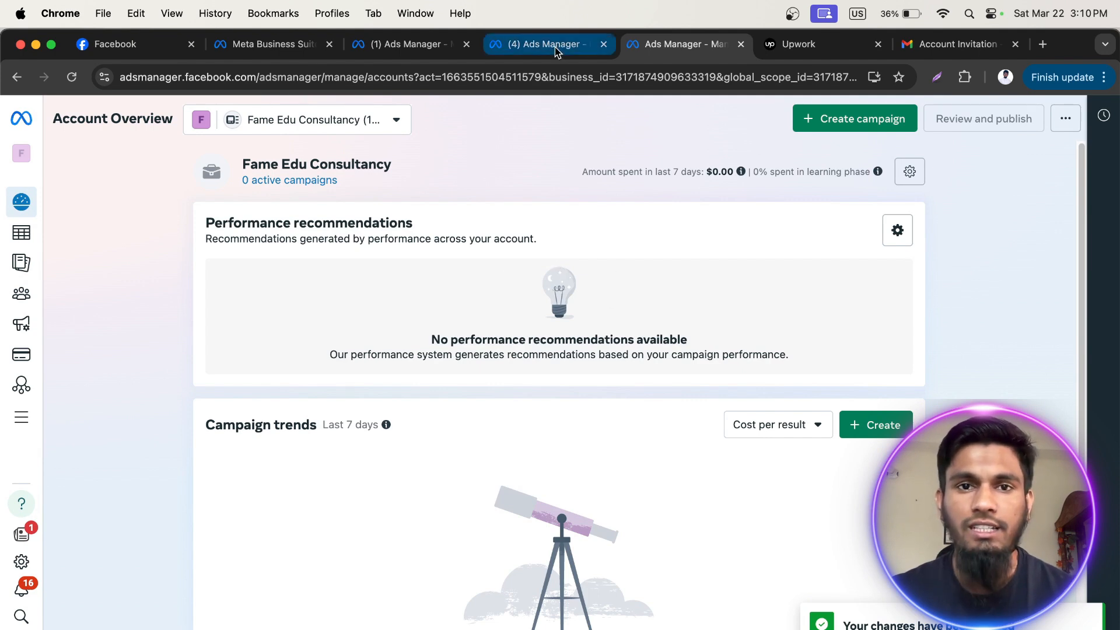
pyautogui.scroll(-5, 653, 330)
pyautogui.scroll(5, 528, 290)
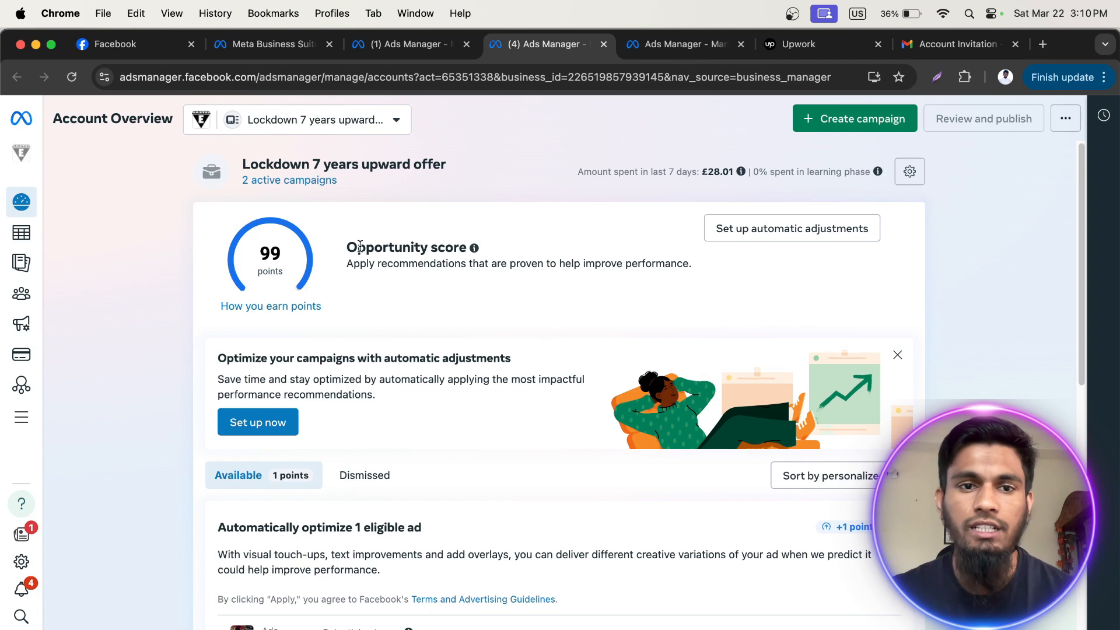
pyautogui.moveTo(354, 248); pyautogui.dragTo(469, 248)
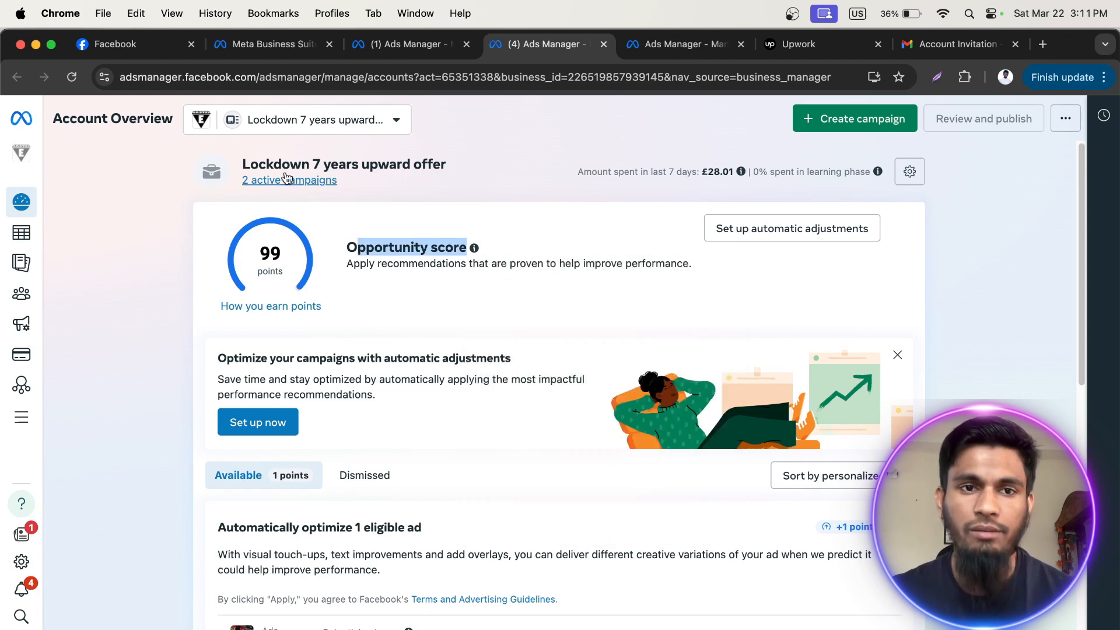
pyautogui.click(563, 185)
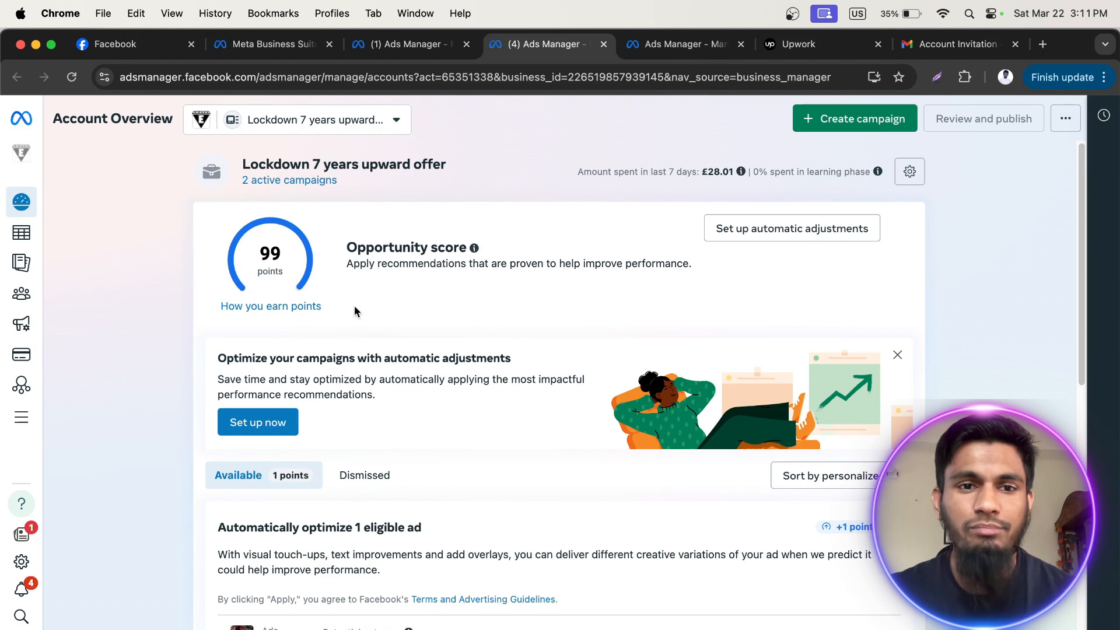
pyautogui.scroll(-10, 356, 428)
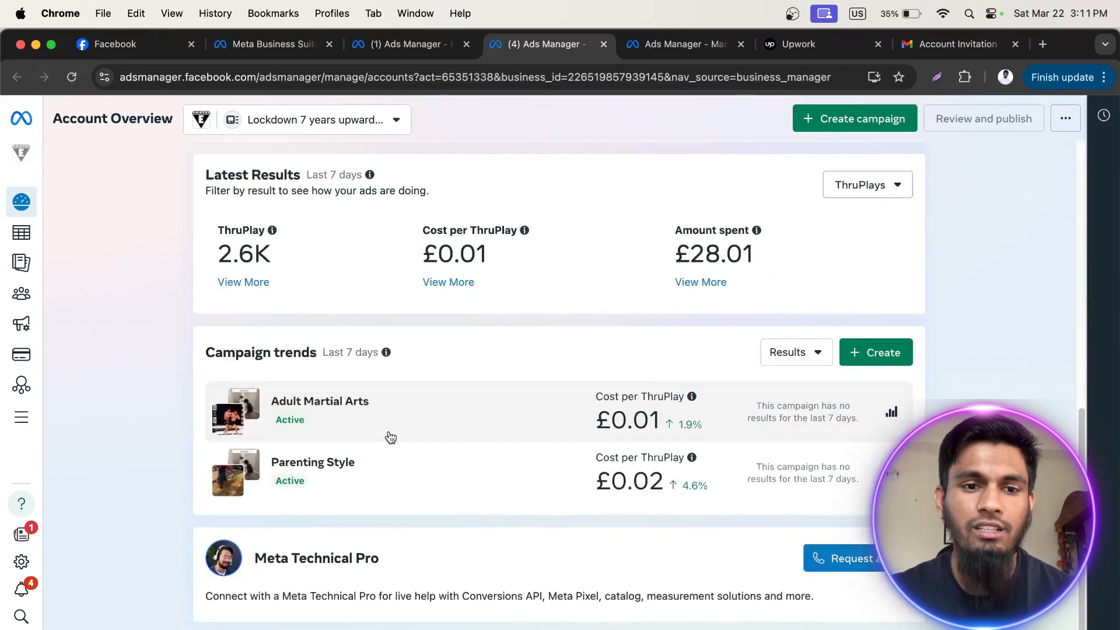
# - Examine the automatic adjustments offer and the available recommendations in the Lockdown 7 years upward offer account overview
pyautogui.scroll(10, 536, 385)
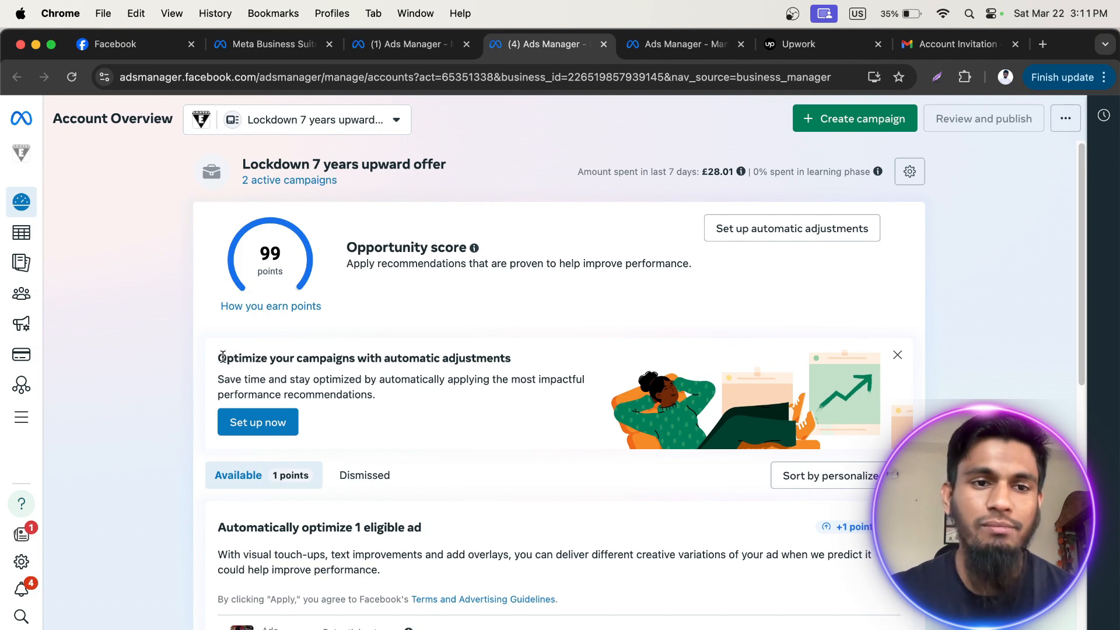
pyautogui.moveTo(223, 357); pyautogui.dragTo(398, 390)
pyautogui.click(400, 389)
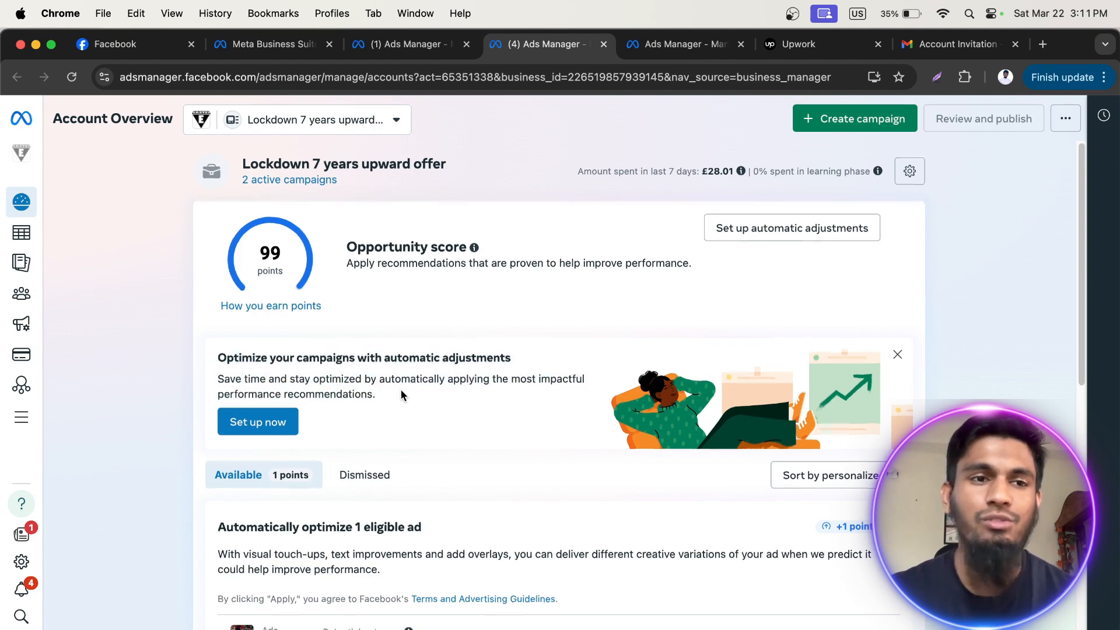
pyautogui.scroll(-10, 403, 379)
pyautogui.scroll(10, 405, 367)
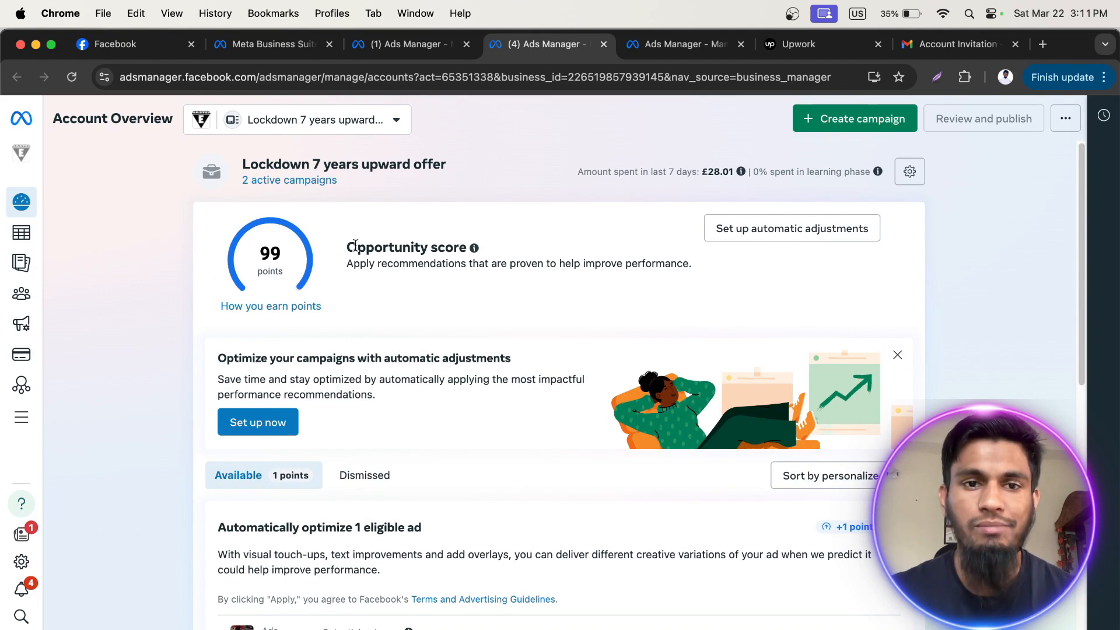
# - Read the Opportunity score description and its explanation of the point scale and potential outcomes
pyautogui.moveTo(348, 248); pyautogui.dragTo(466, 250)
pyautogui.moveTo(472, 249)
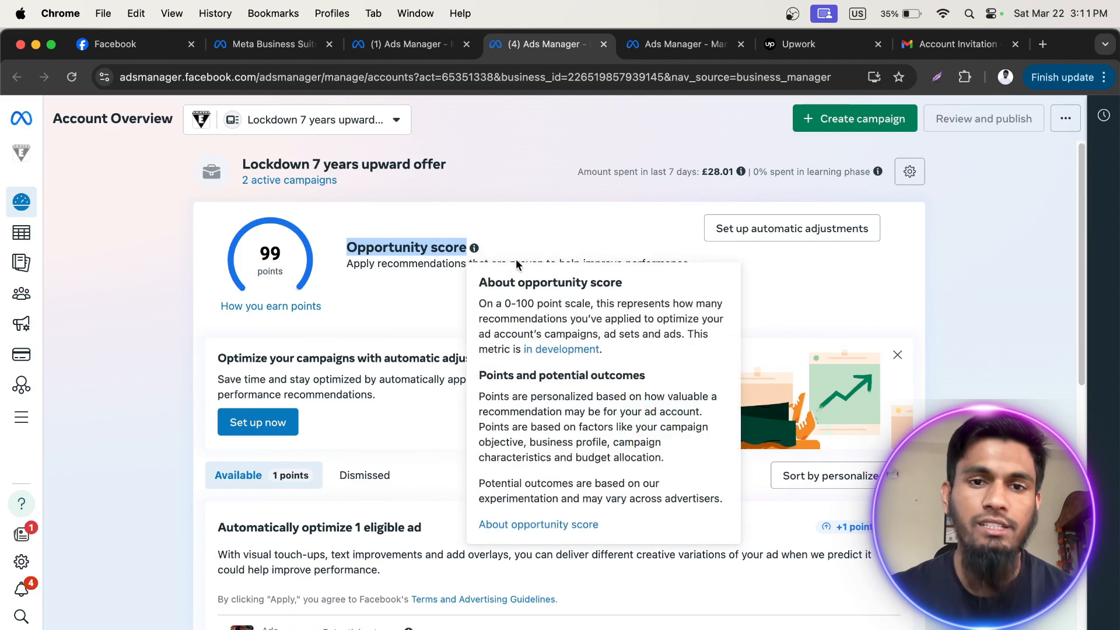
pyautogui.click(522, 220)
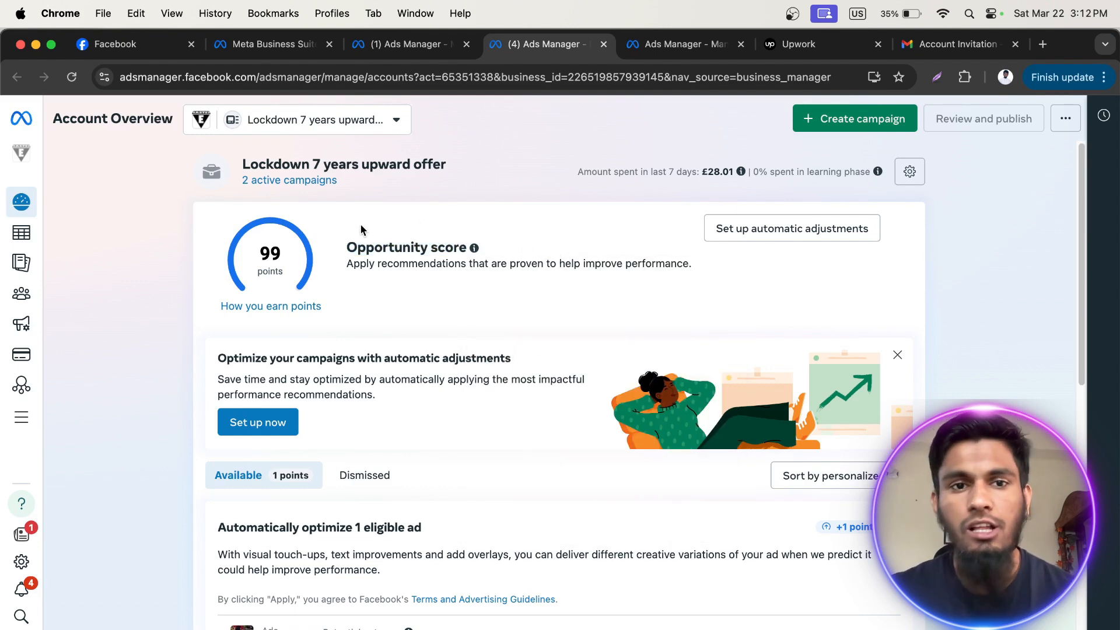
pyautogui.scroll(-10, 452, 345)
pyautogui.scroll(10, 453, 344)
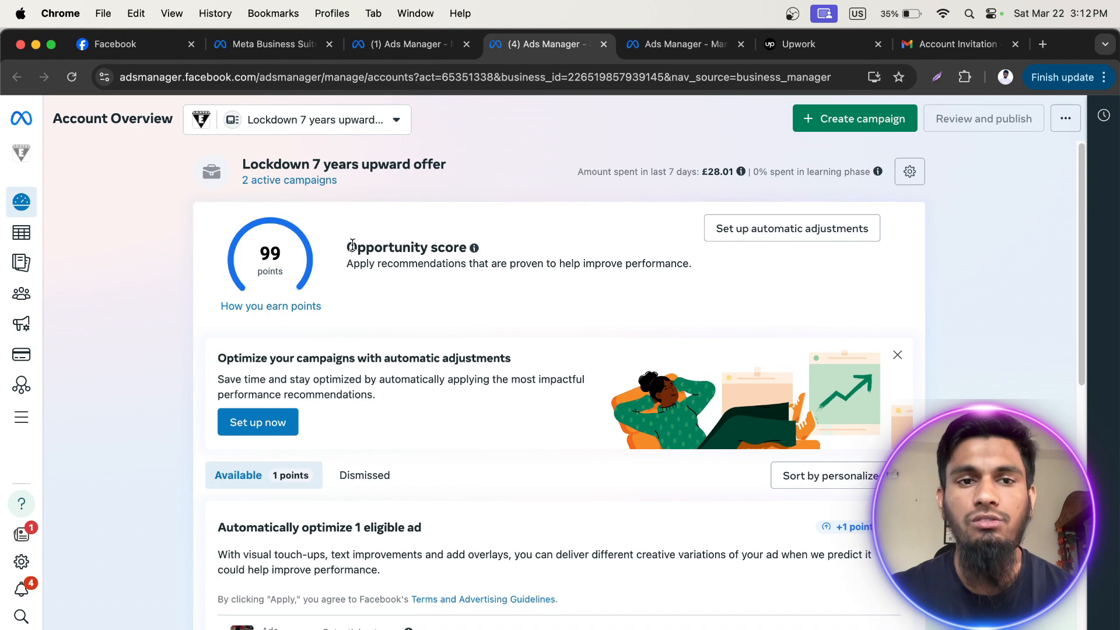
pyautogui.moveTo(352, 243); pyautogui.dragTo(702, 268)
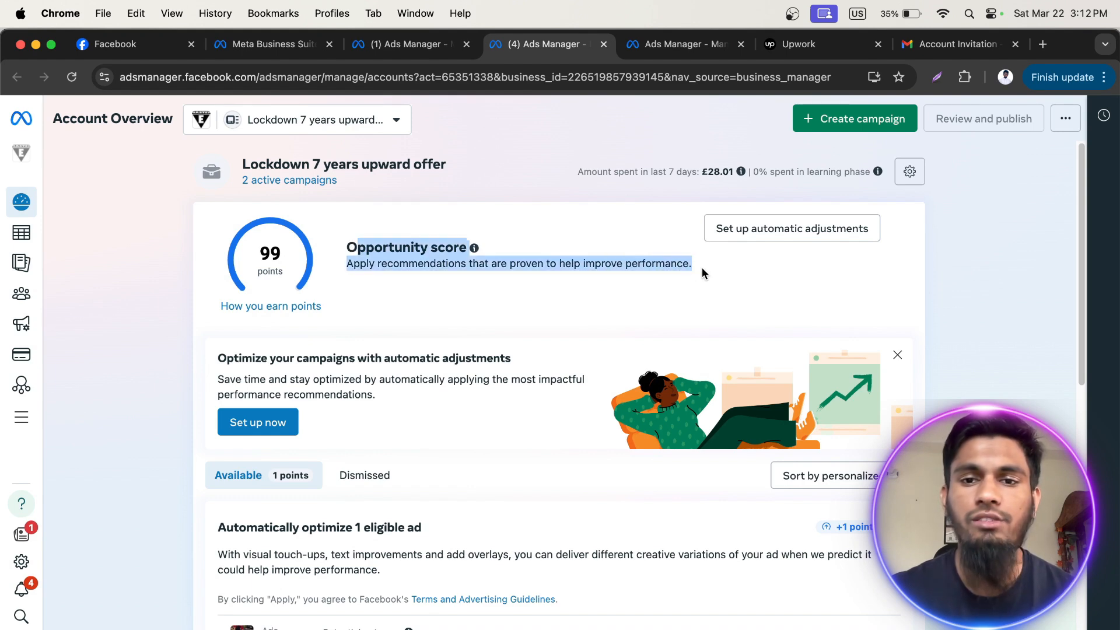
pyautogui.click(384, 207)
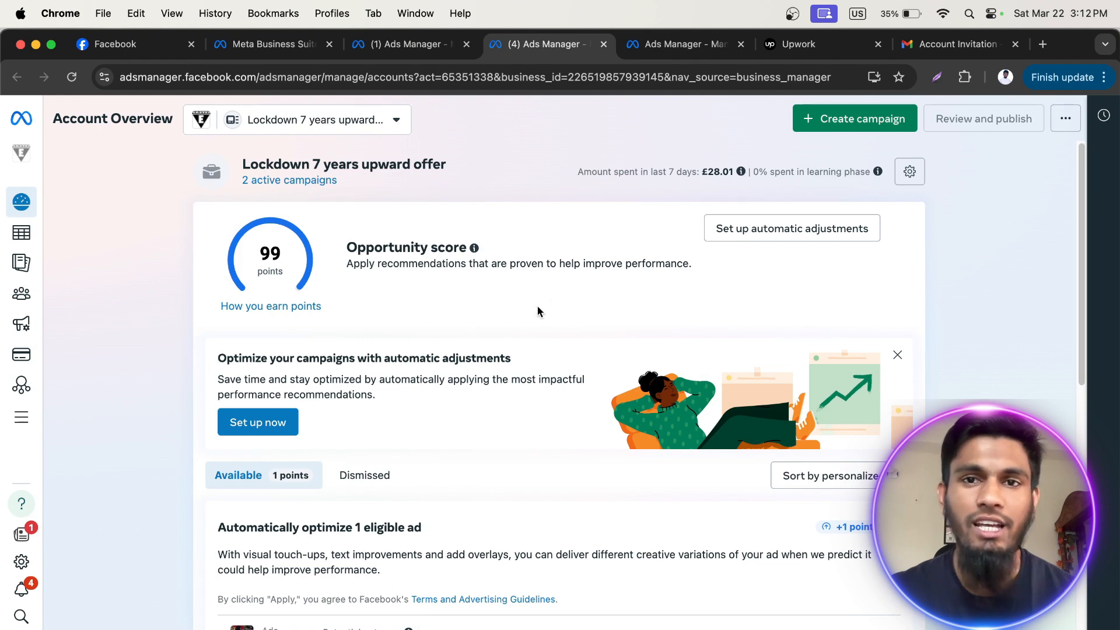
pyautogui.moveTo(474, 248)
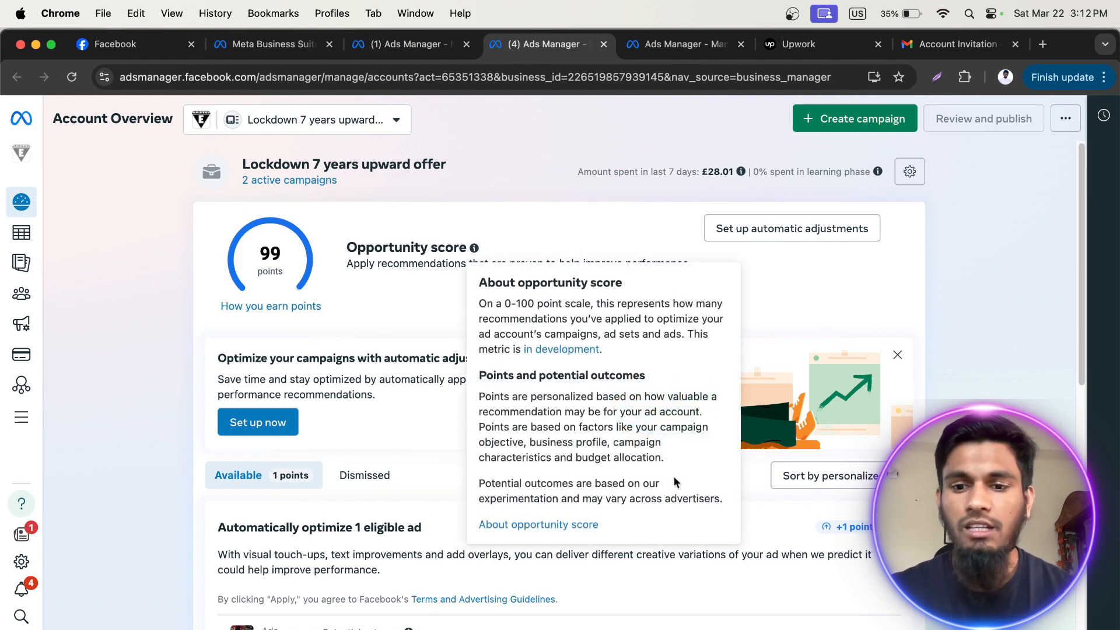
pyautogui.tripleClick(432, 240)
pyautogui.click(456, 222)
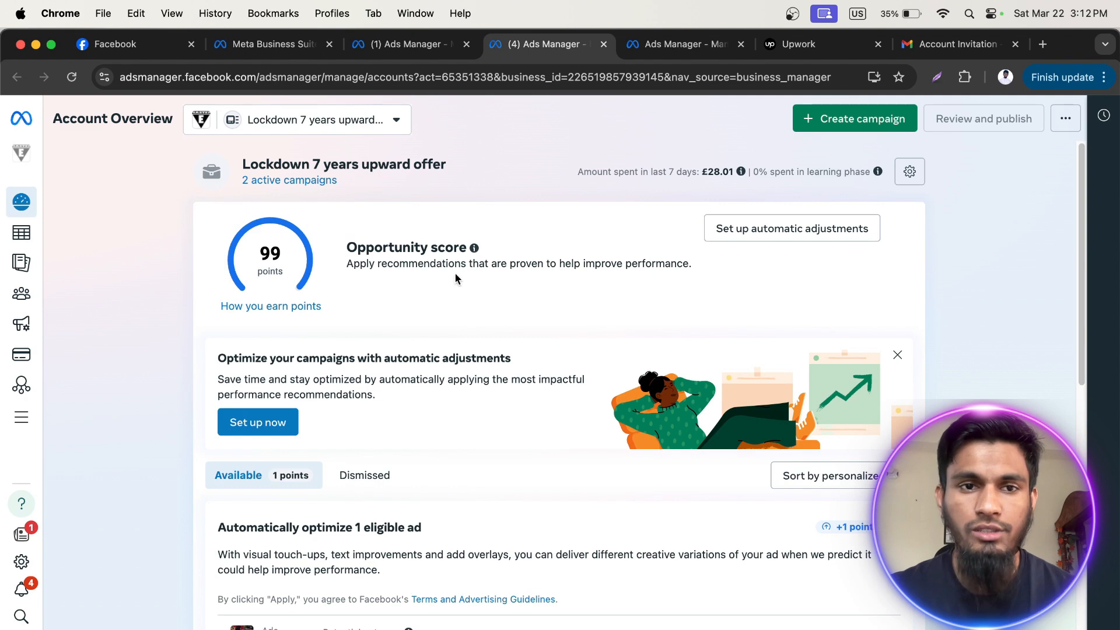
pyautogui.scroll(-1, 590, 270)
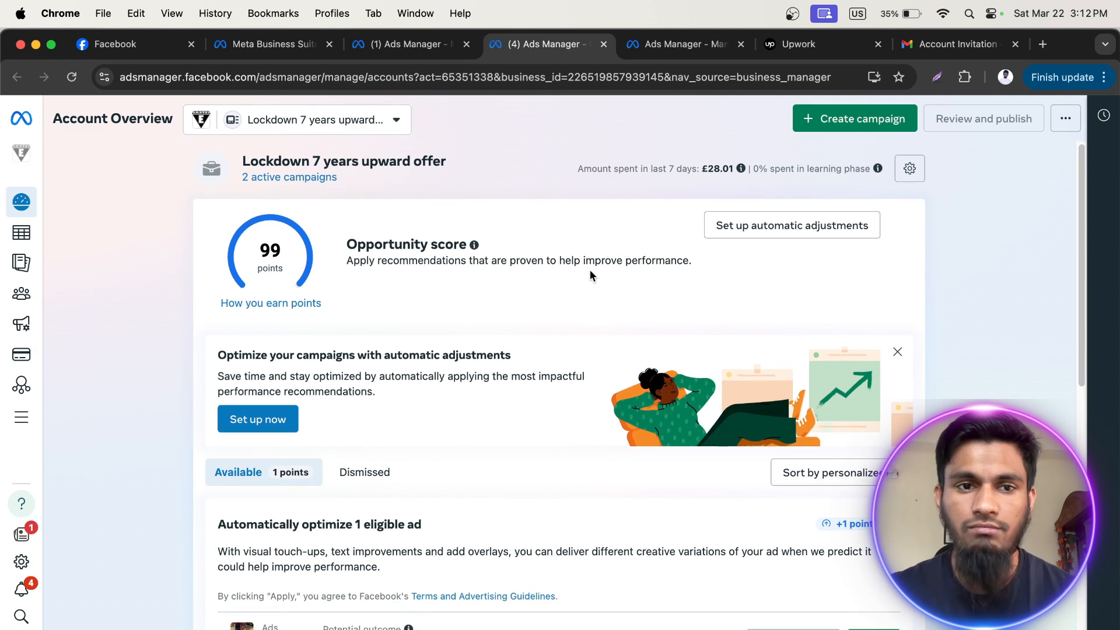
pyautogui.scroll(1, 589, 272)
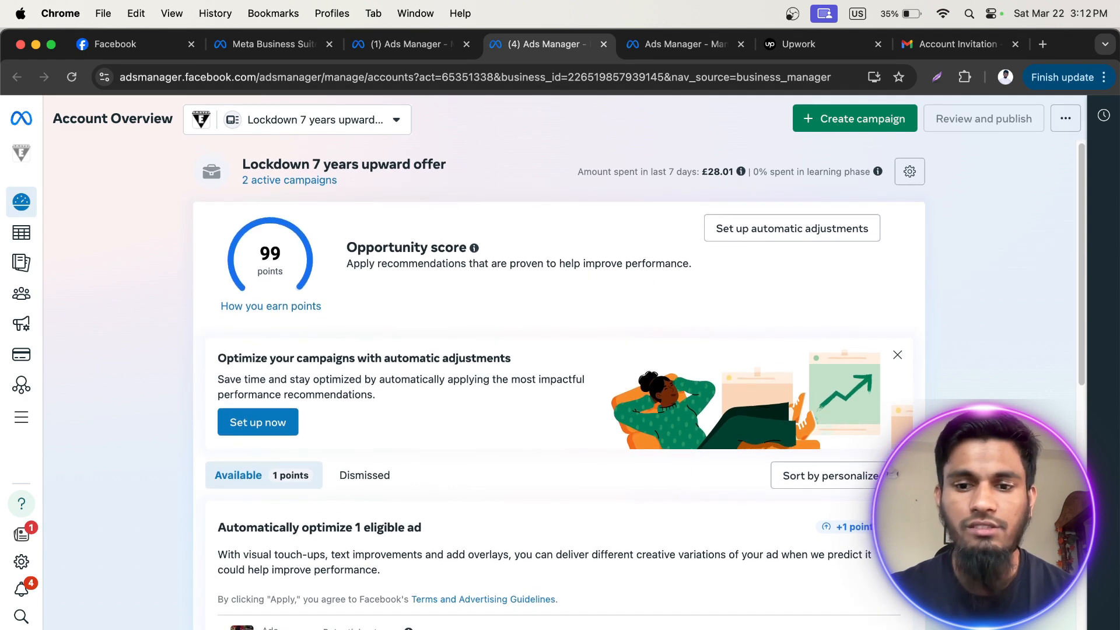
pyautogui.click(904, 628)
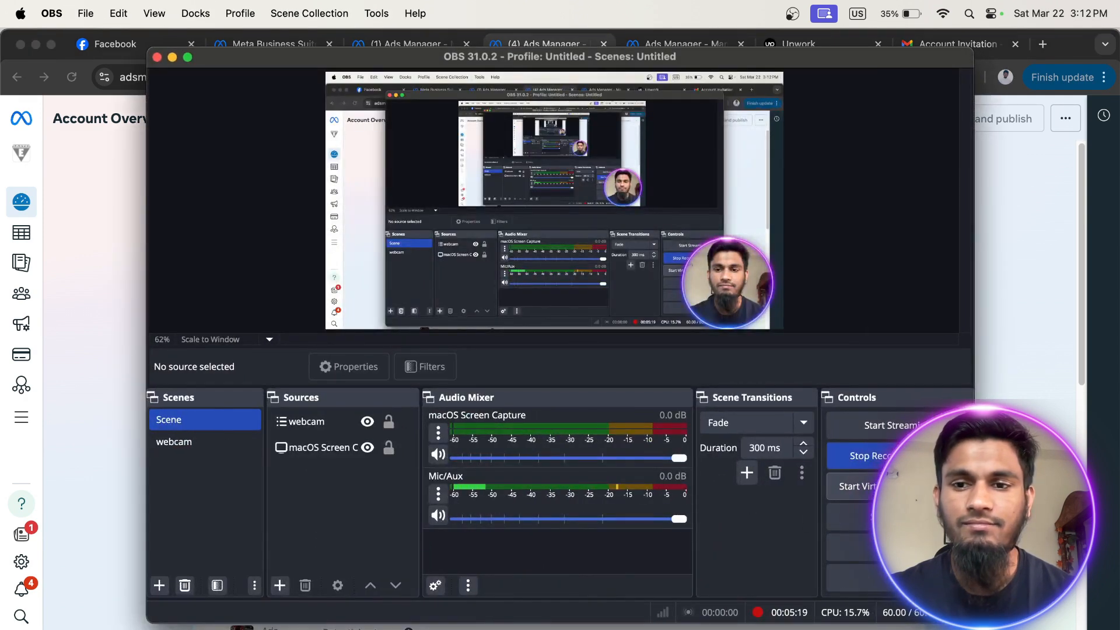